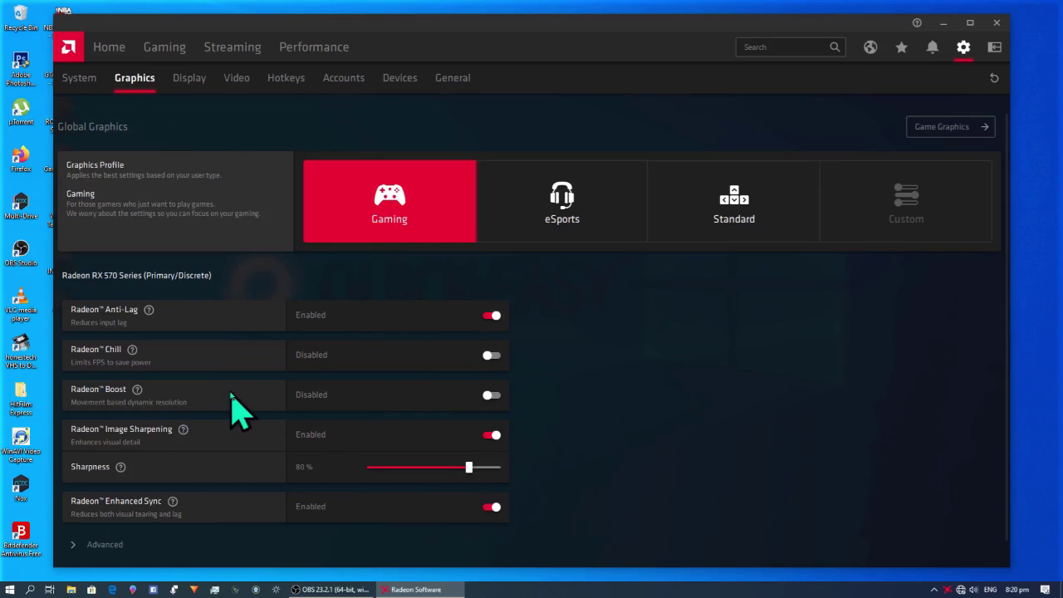
# Step: Enable Radeon Boost with a minimum resolution of 83.3 % and set Radeon Image Sharpening's sharpness to 100 %
pyautogui.click(491, 398)
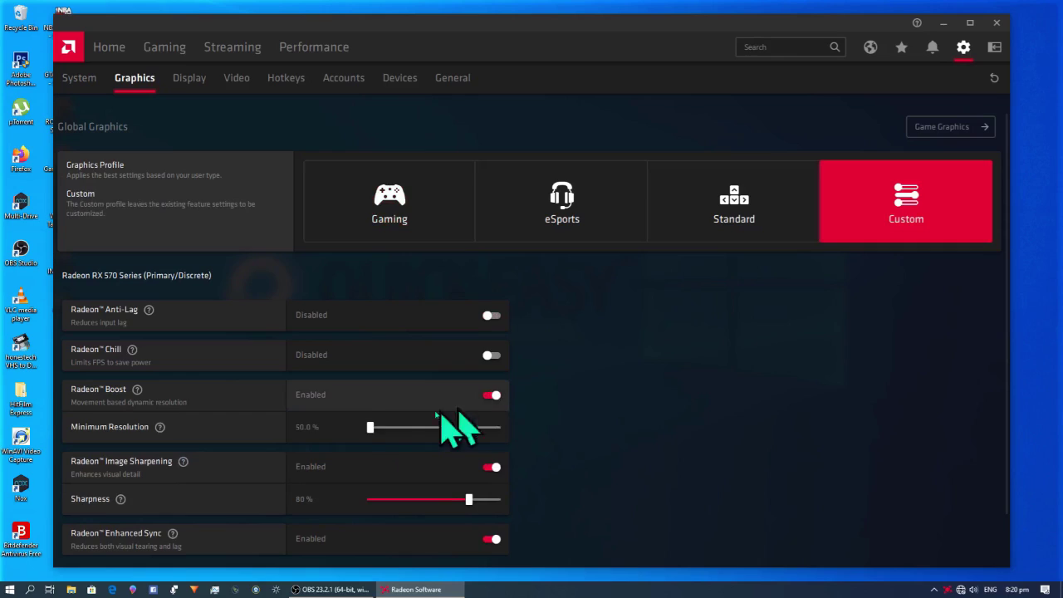
pyautogui.moveTo(360, 429); pyautogui.dragTo(501, 445)
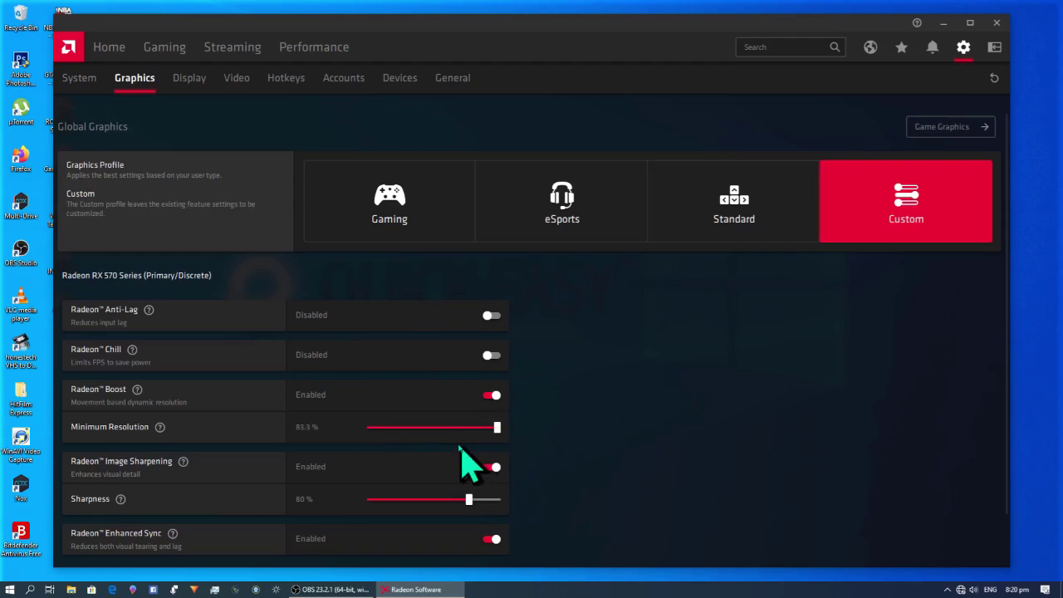
pyautogui.scroll(-1, 453, 431)
pyautogui.moveTo(467, 441); pyautogui.dragTo(509, 447)
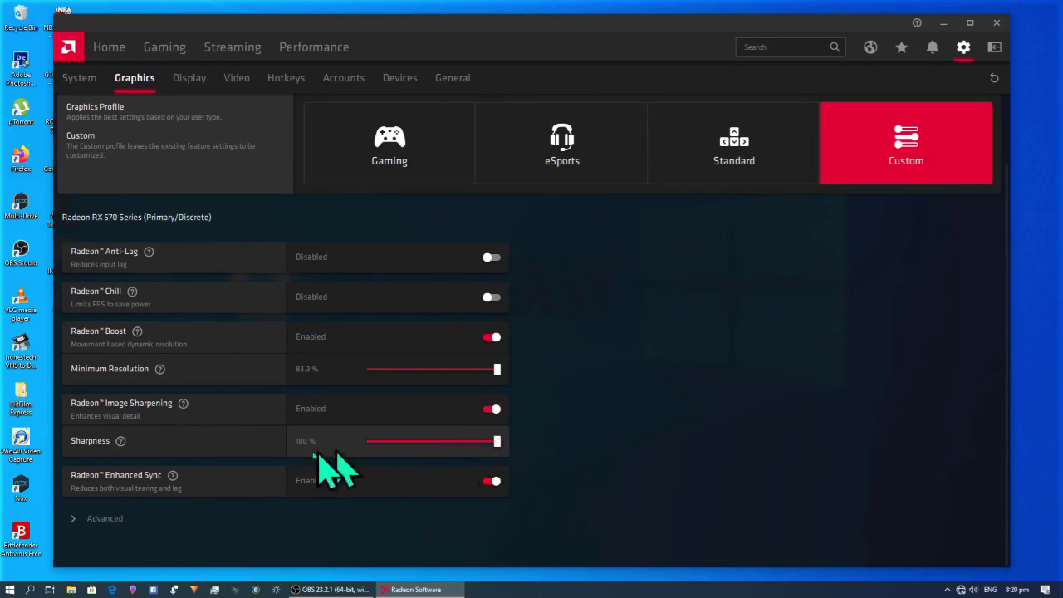
# Step: Expand the advanced graphics settings and enable Anisotropic Filtering with its level at 2x
pyautogui.click(98, 525)
pyautogui.scroll(-6, 107, 535)
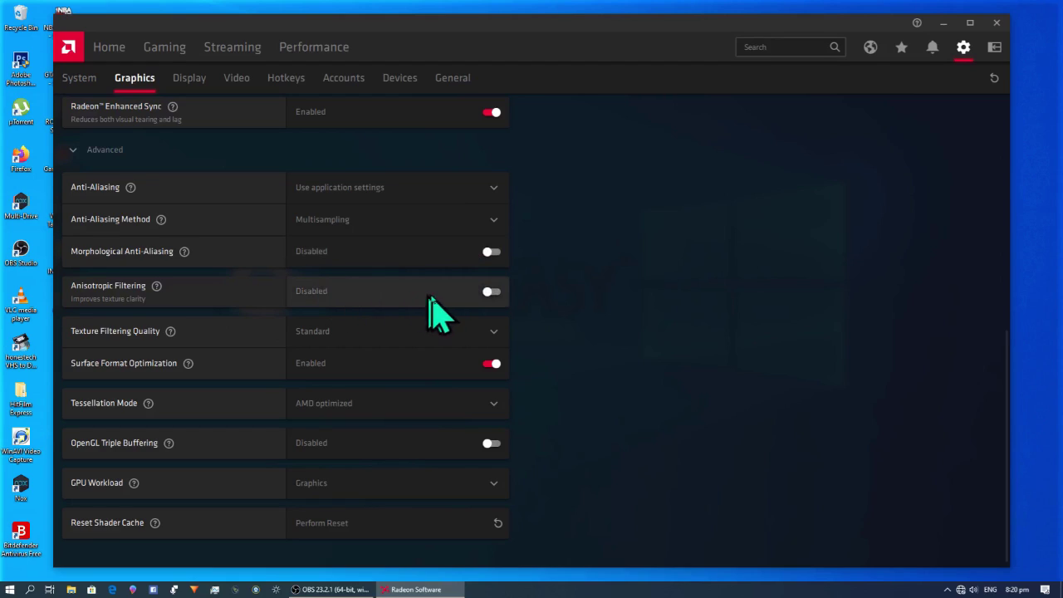
pyautogui.click(491, 292)
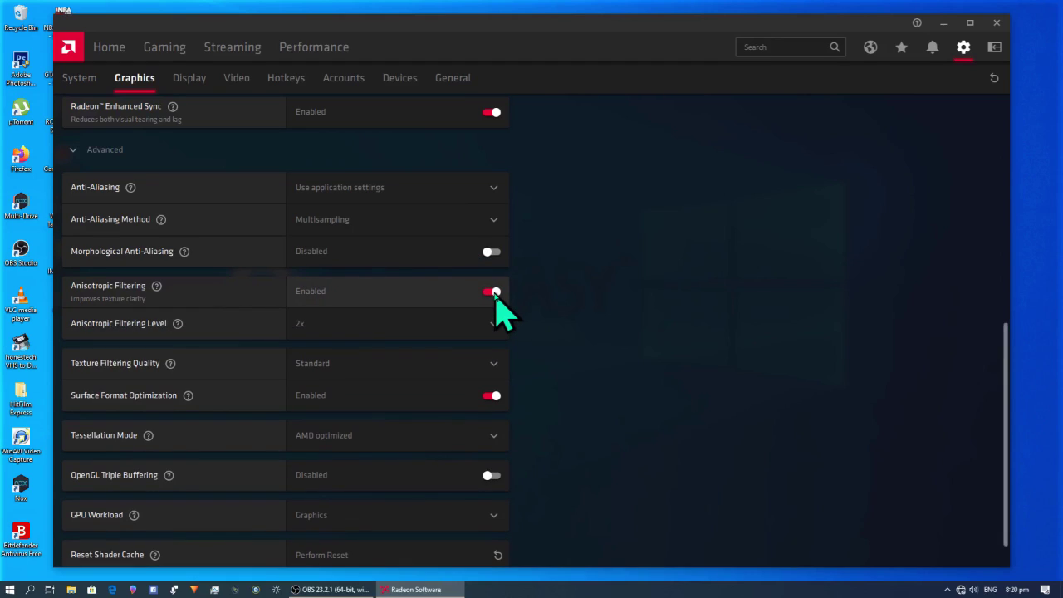
pyautogui.click(493, 325)
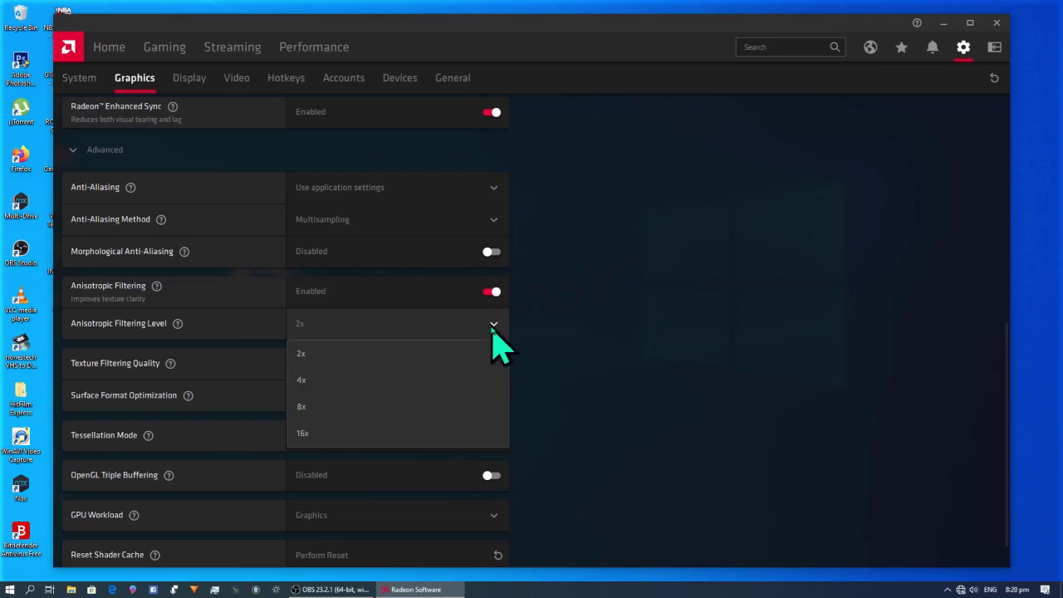
pyautogui.click(325, 353)
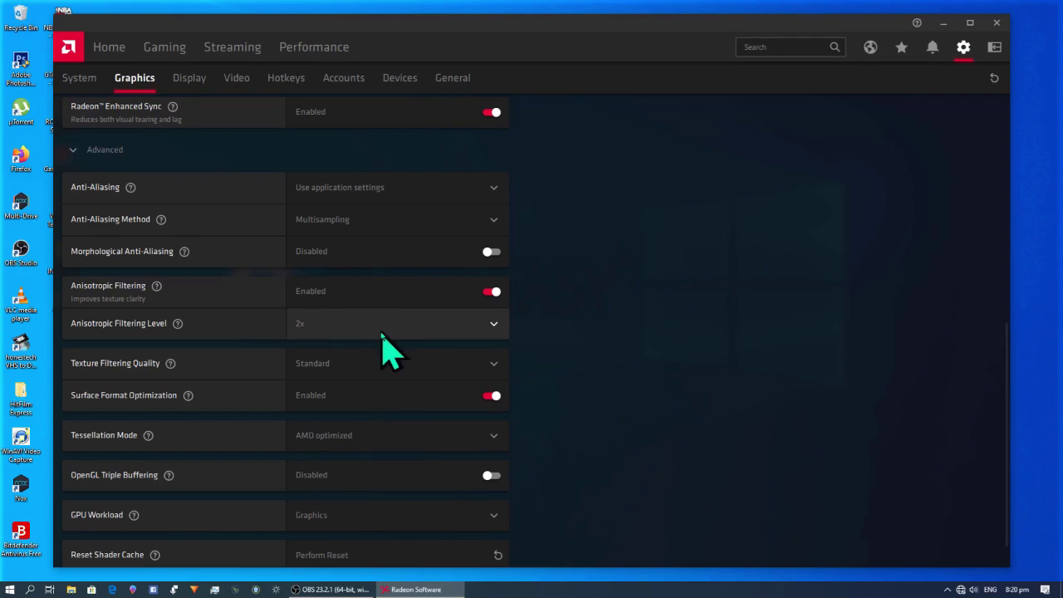
# Step: Set Texture Filtering Quality to Performance in the advanced graphics settings
pyautogui.click(428, 369)
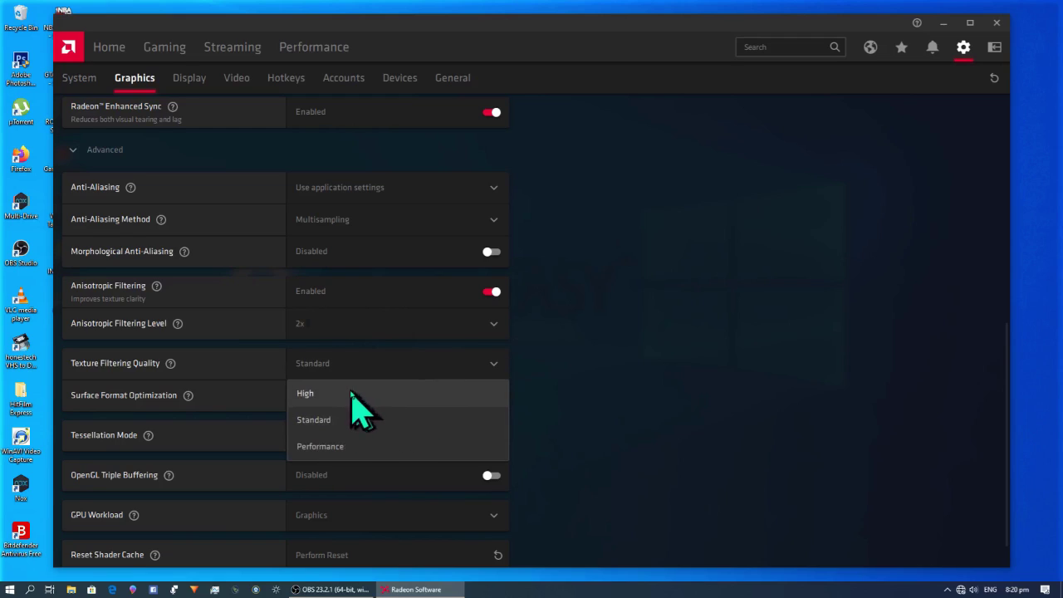
pyautogui.click(408, 450)
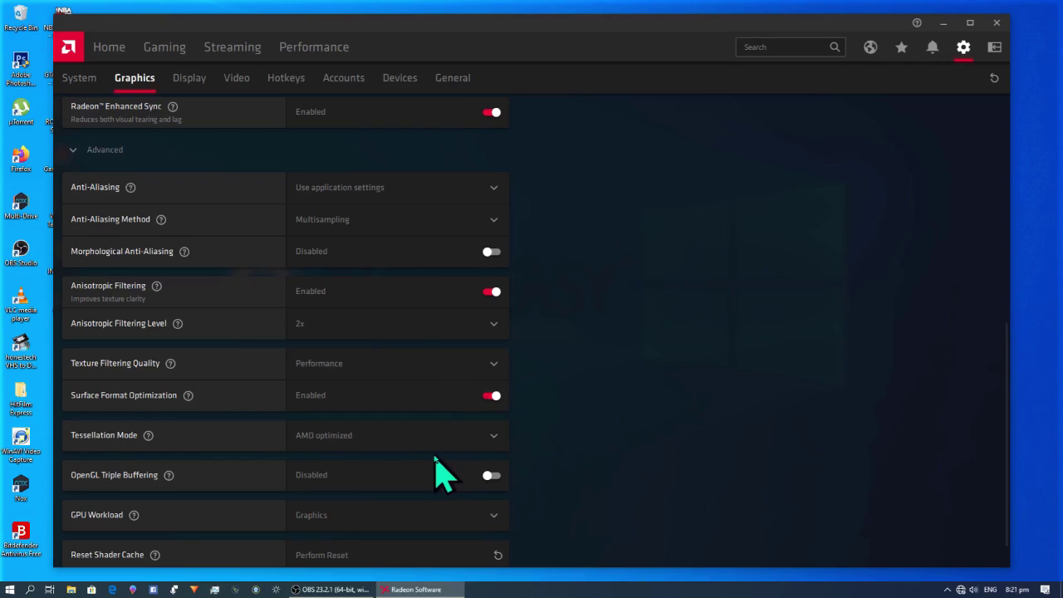
pyautogui.scroll(-1, 434, 468)
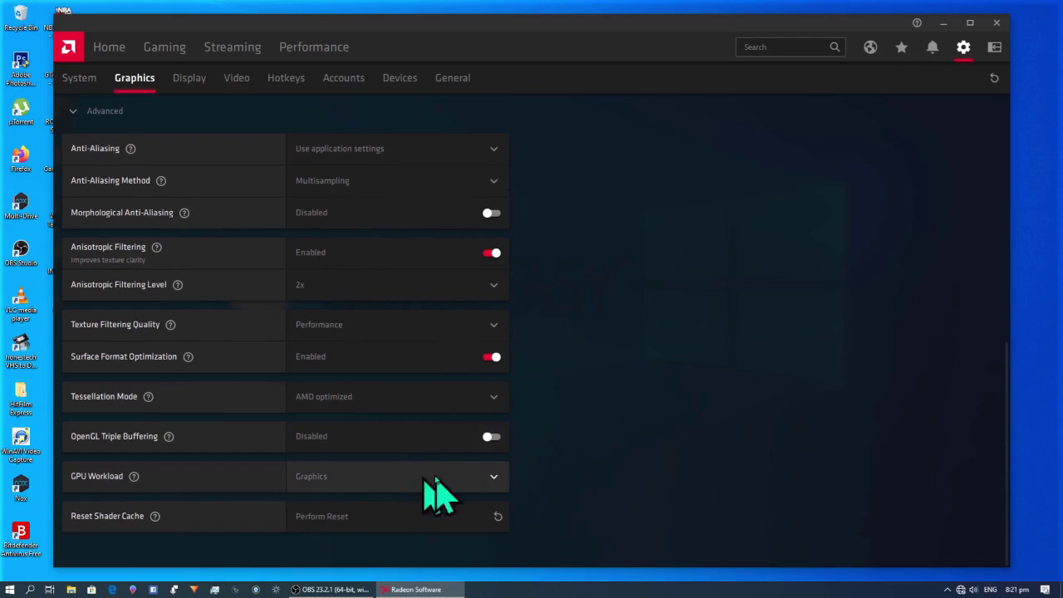
# Step: Enable Virtual Super Resolution and Integer Scaling in the global display settings
pyautogui.click(192, 84)
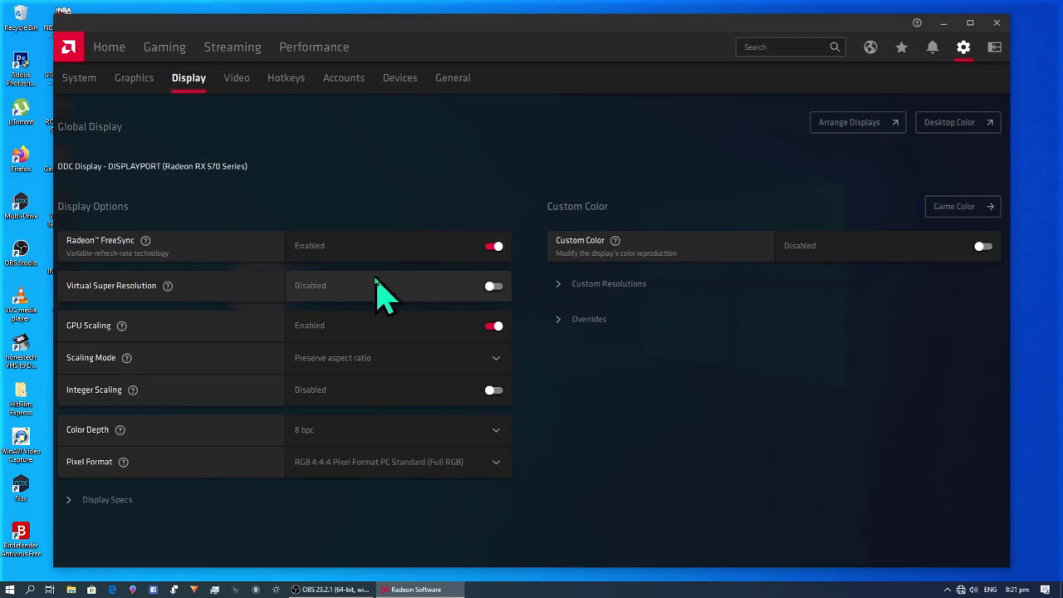
pyautogui.click(493, 286)
pyautogui.click(496, 390)
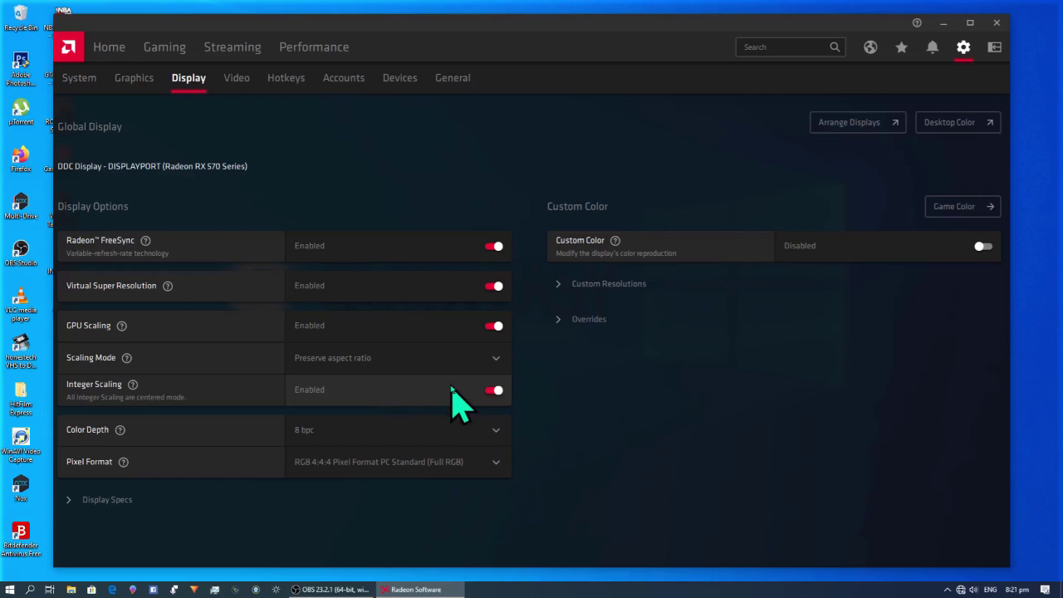
# Step: Look through the Video, Accounts, Devices and General settings, including the recording, performance and streaming options
pyautogui.click(238, 79)
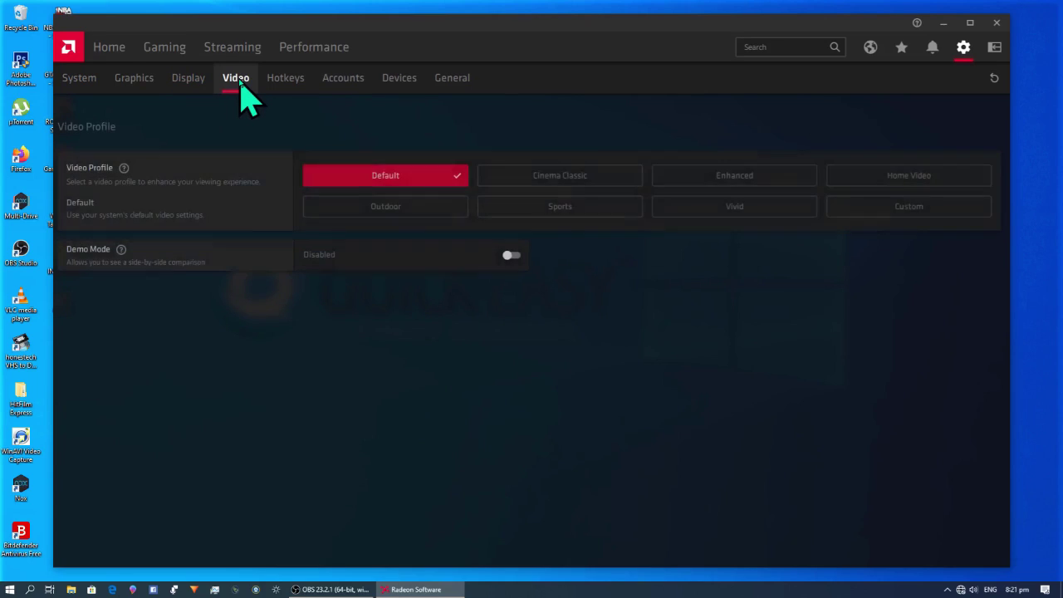
pyautogui.click(312, 90)
pyautogui.click(342, 90)
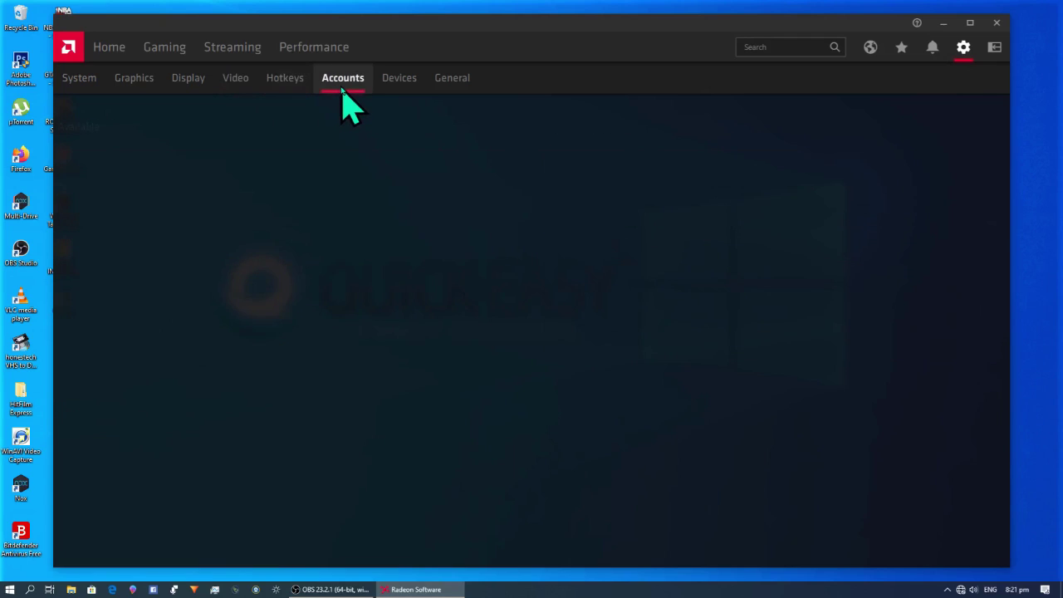
pyautogui.click(397, 91)
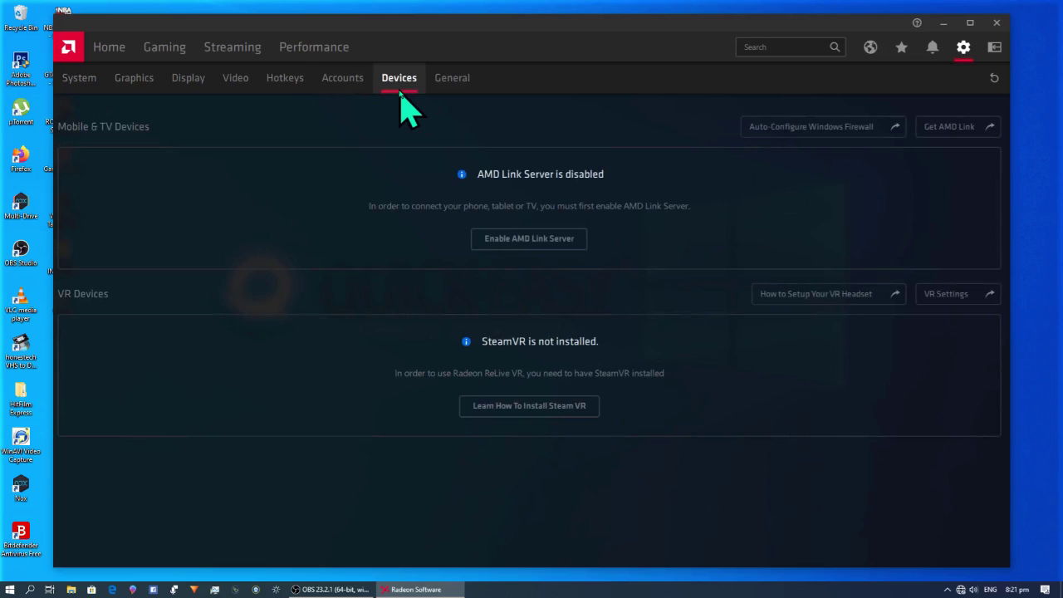
pyautogui.click(456, 89)
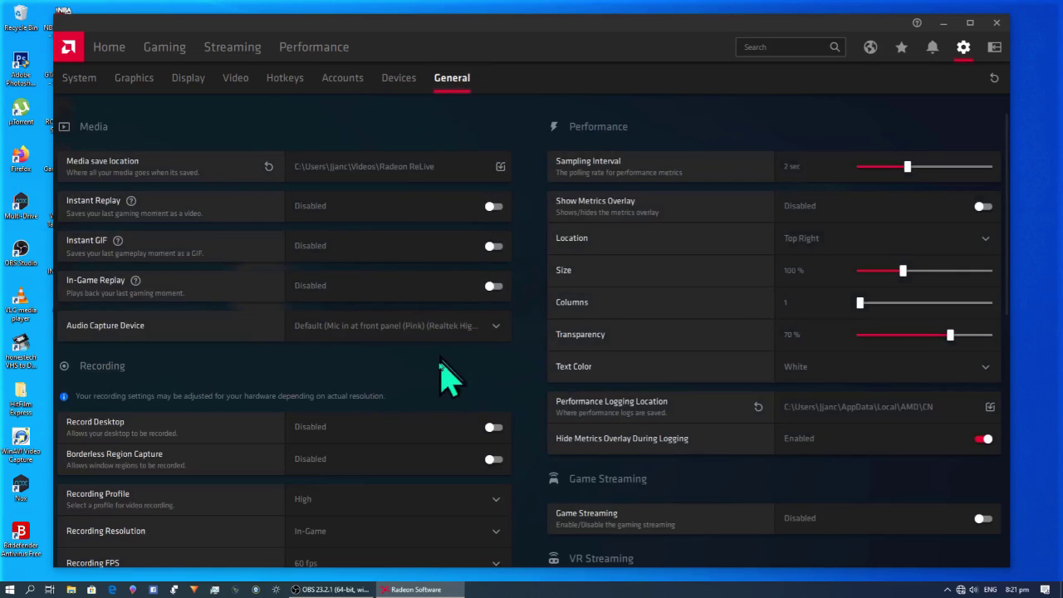
pyautogui.scroll(-10, 415, 451)
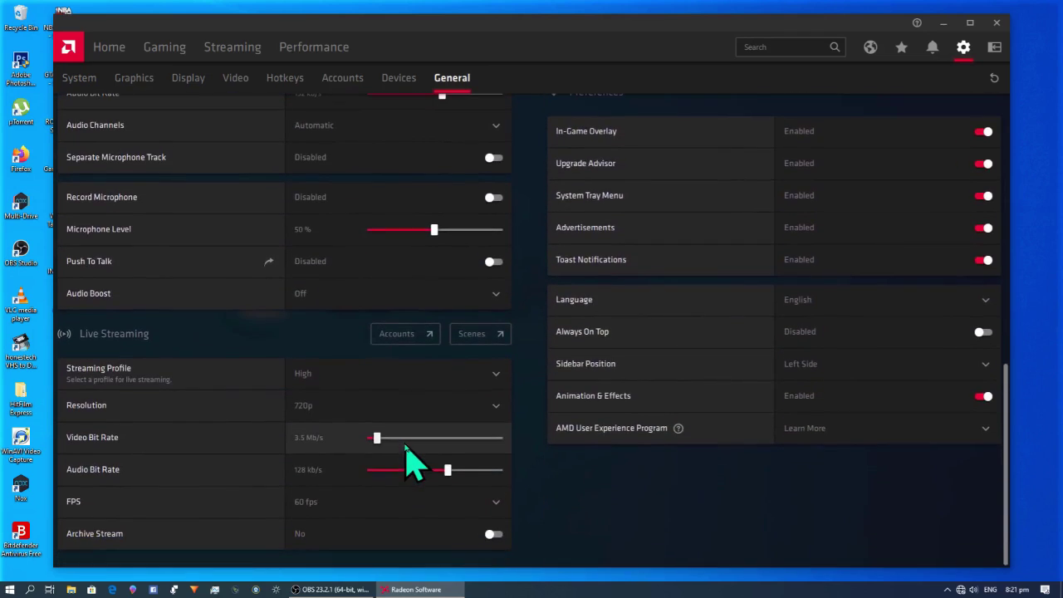
pyautogui.scroll(8, 573, 494)
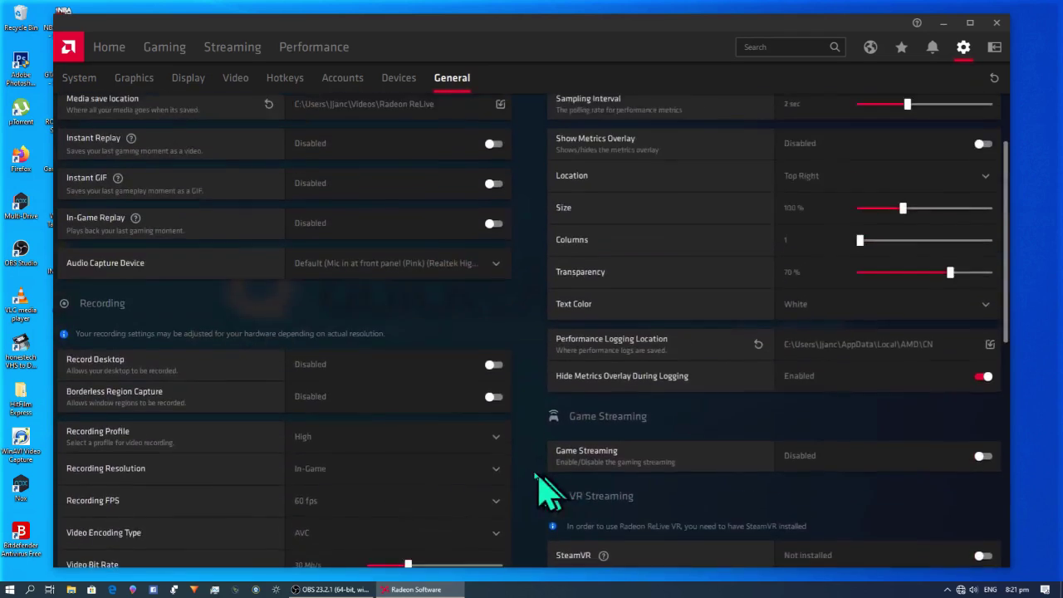
pyautogui.scroll(-8, 482, 455)
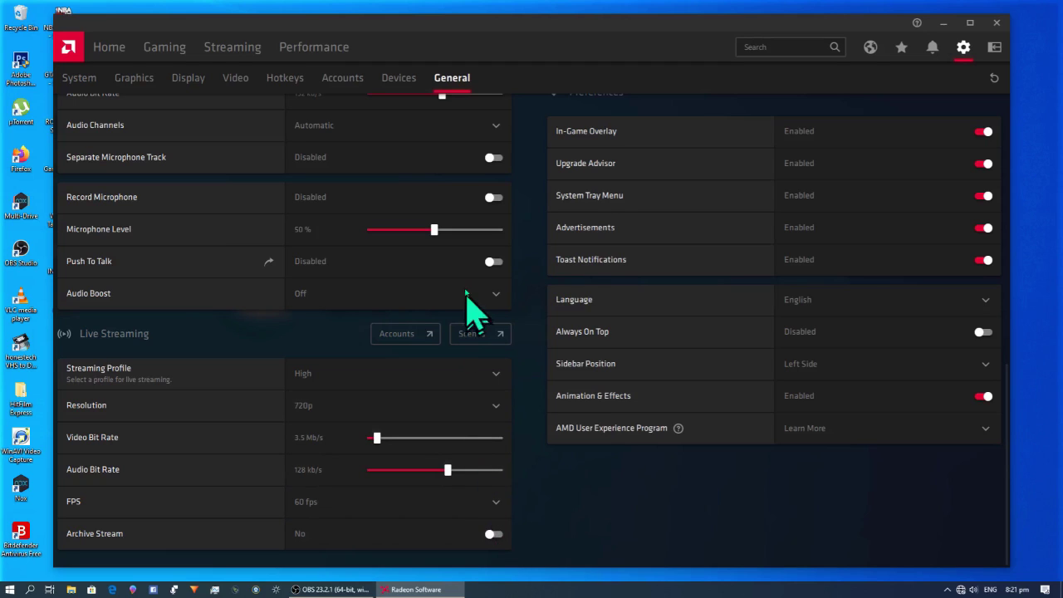
pyautogui.scroll(5, 404, 284)
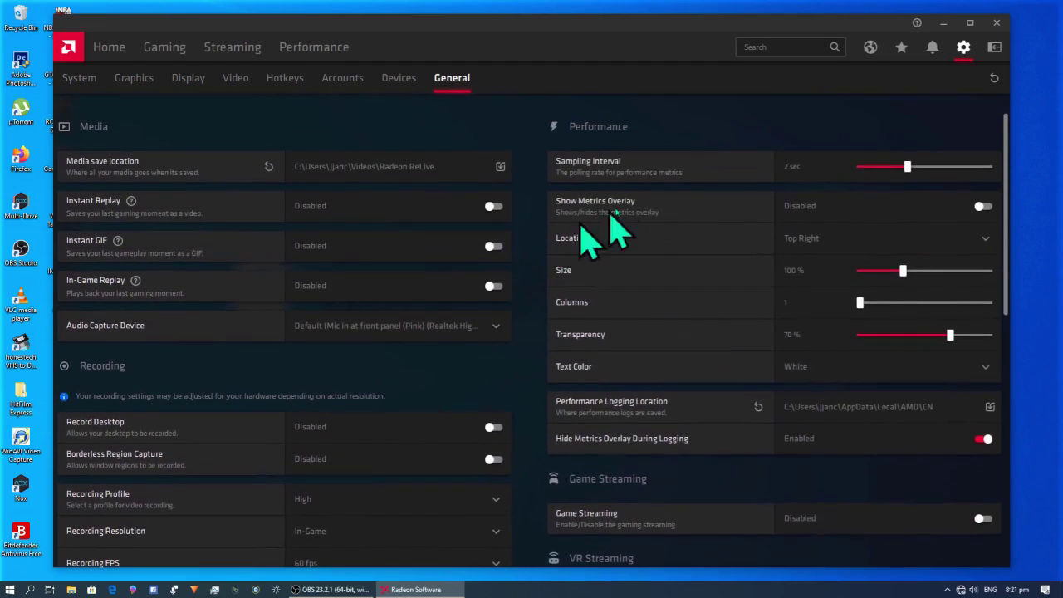
# Step: Disable Upgrade Advisor, System Tray Menu, Advertisements and Animation & Effects in the general preferences
pyautogui.scroll(-5, 938, 357)
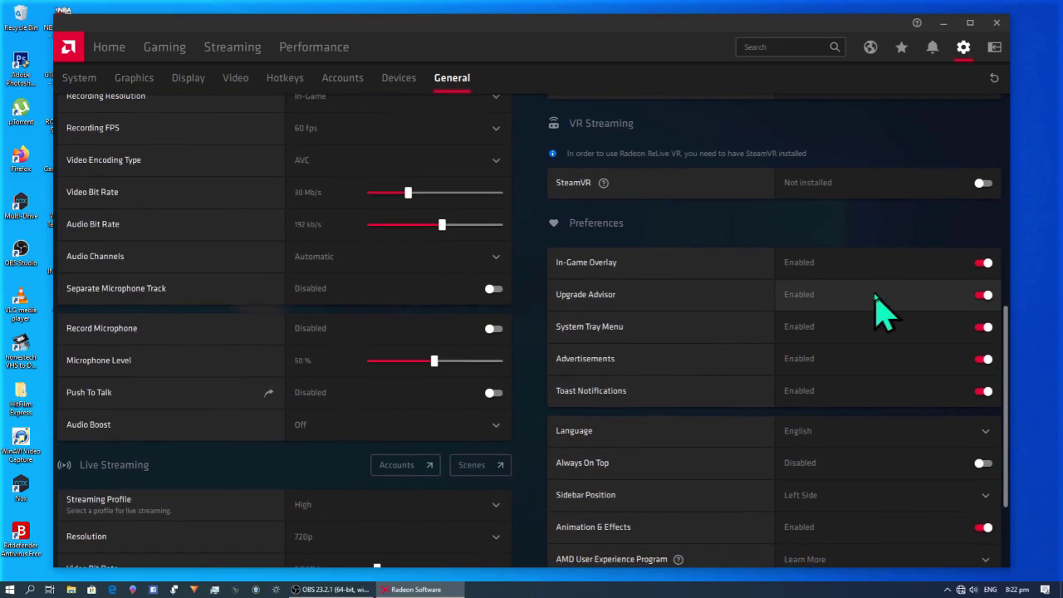
pyautogui.click(982, 326)
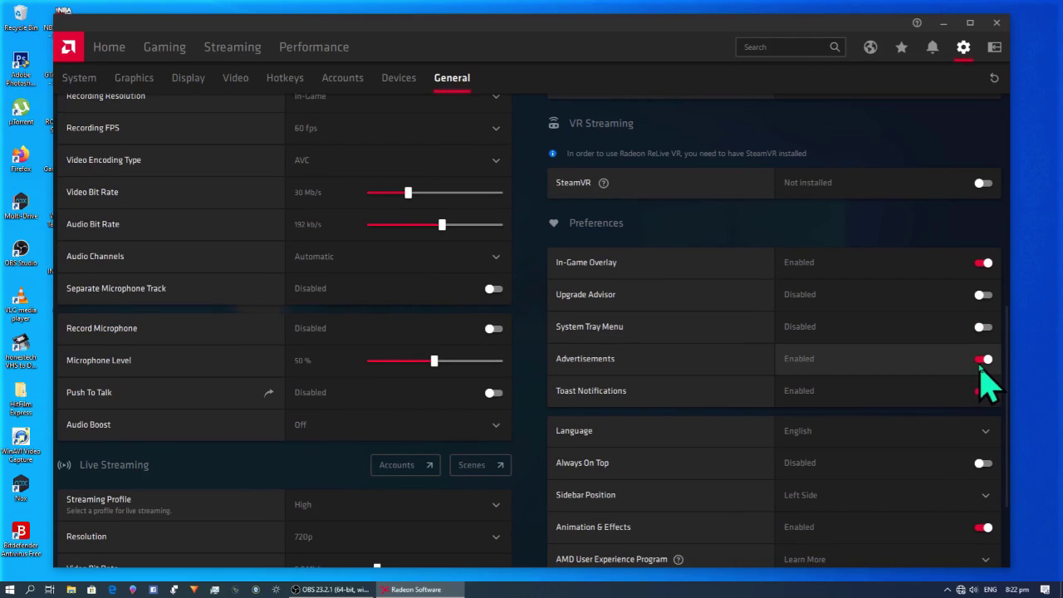
pyautogui.scroll(-3, 889, 387)
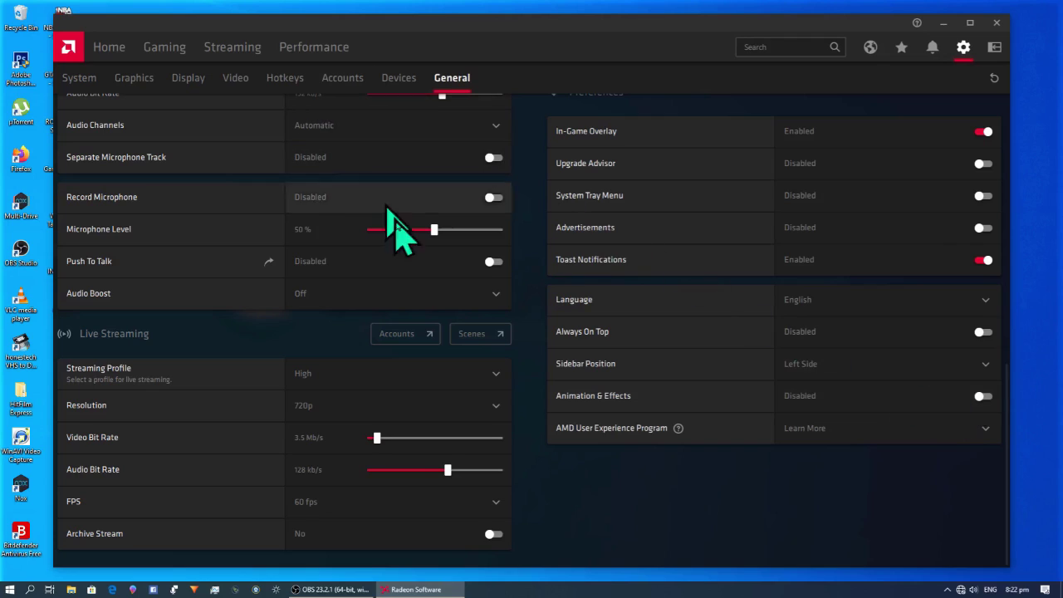
pyautogui.scroll(15, 434, 284)
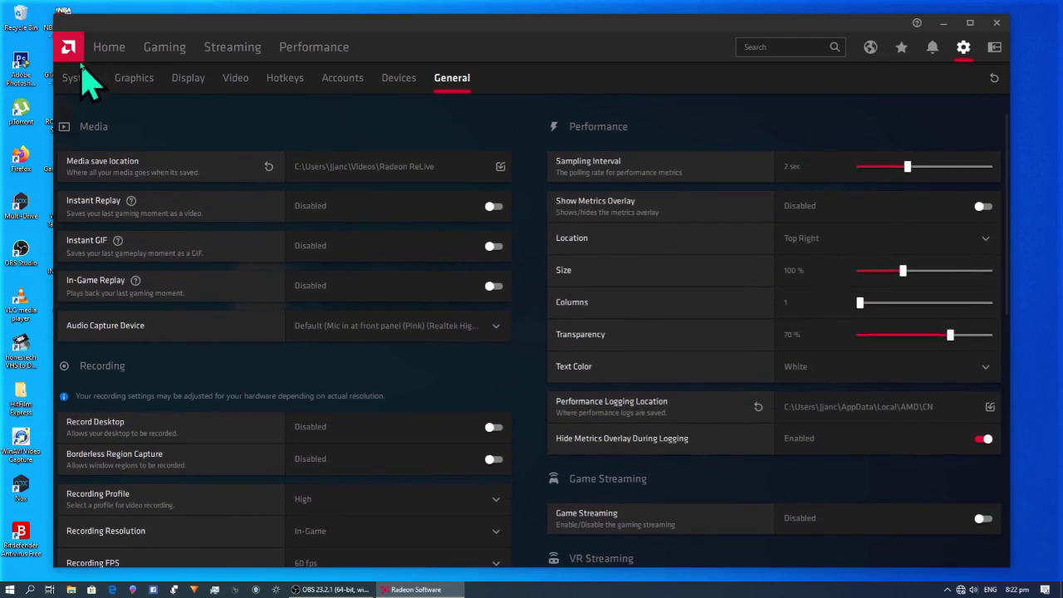
# Step: Open the game profile of ROTTR.exe - Shortcut and set its Integer Scaling to Enable
pyautogui.click(109, 49)
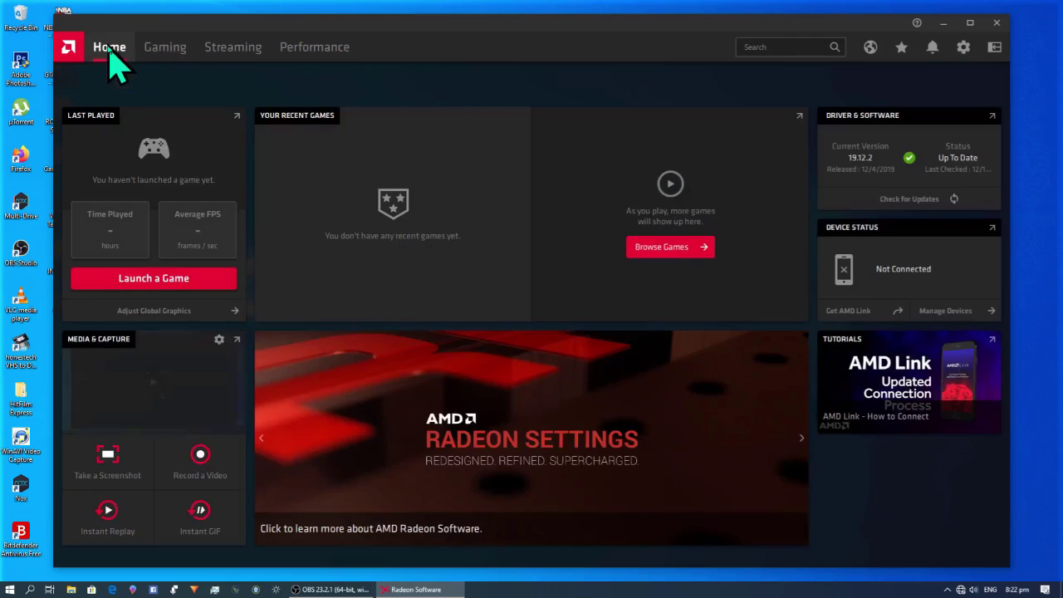
pyautogui.click(171, 57)
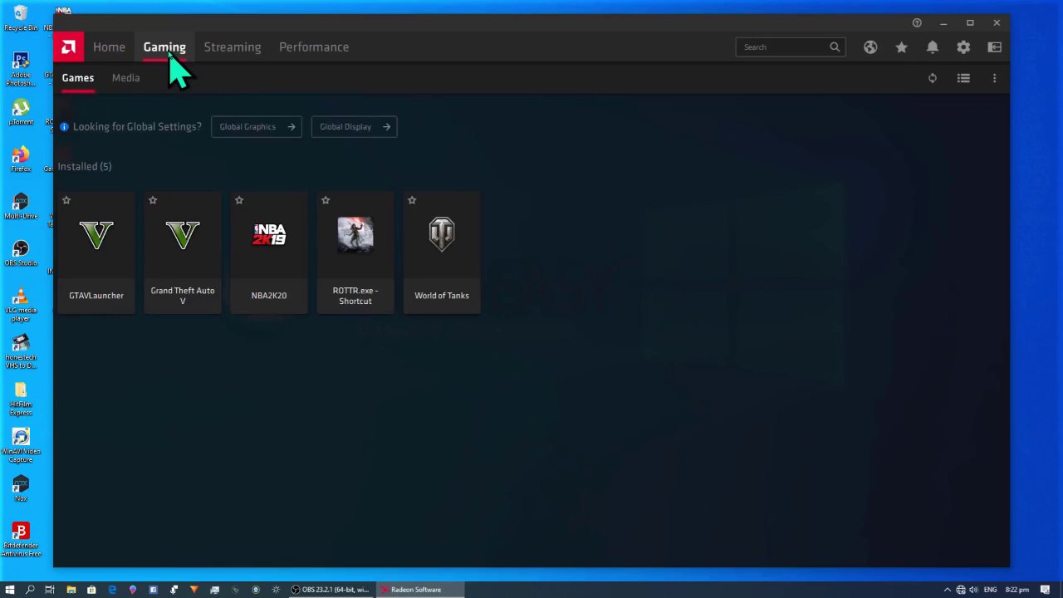
pyautogui.click(370, 259)
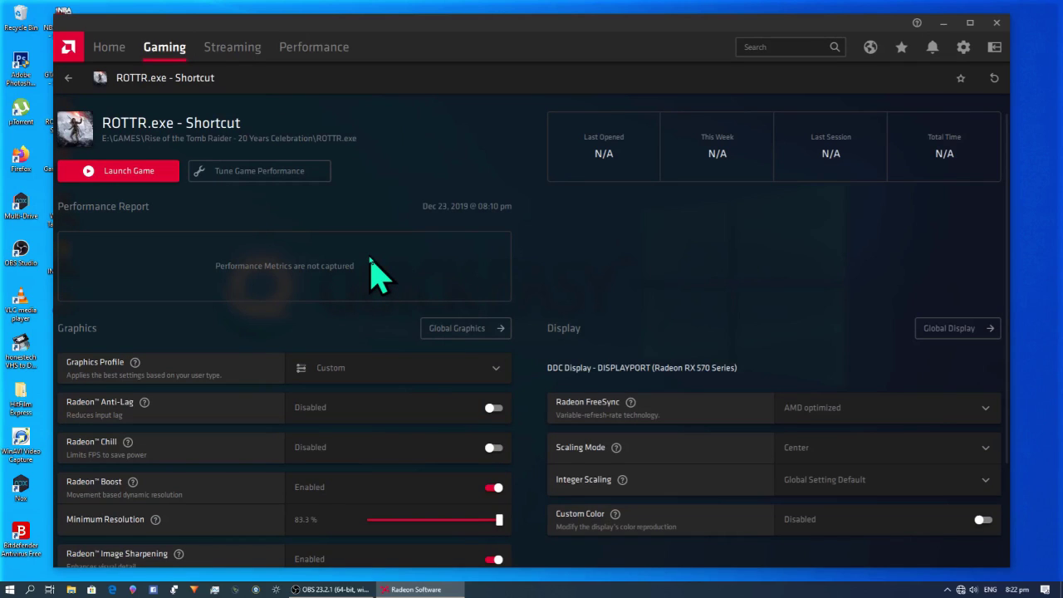
pyautogui.scroll(-3, 378, 274)
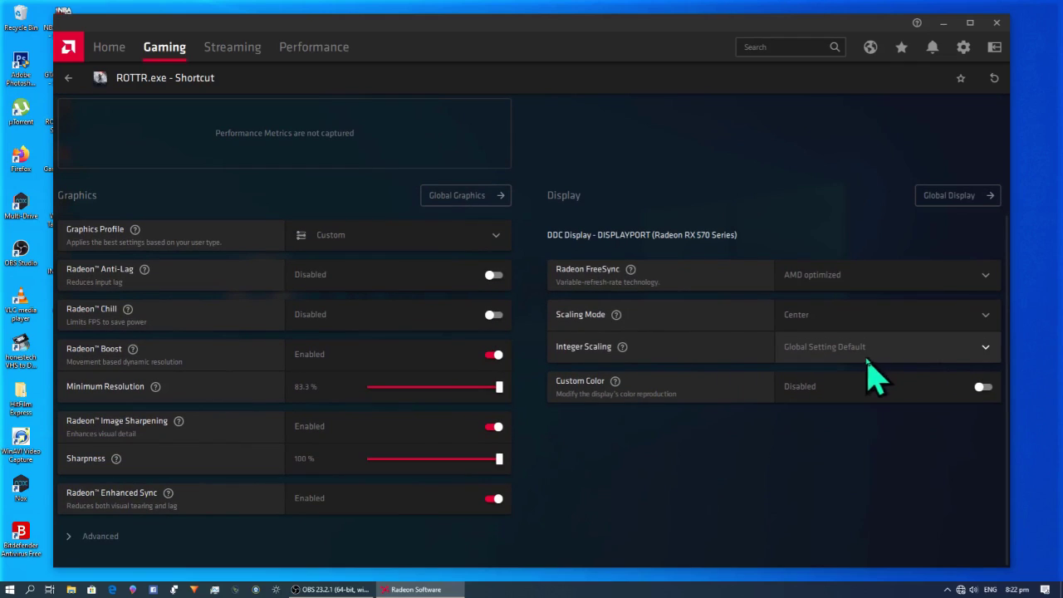
pyautogui.click(986, 348)
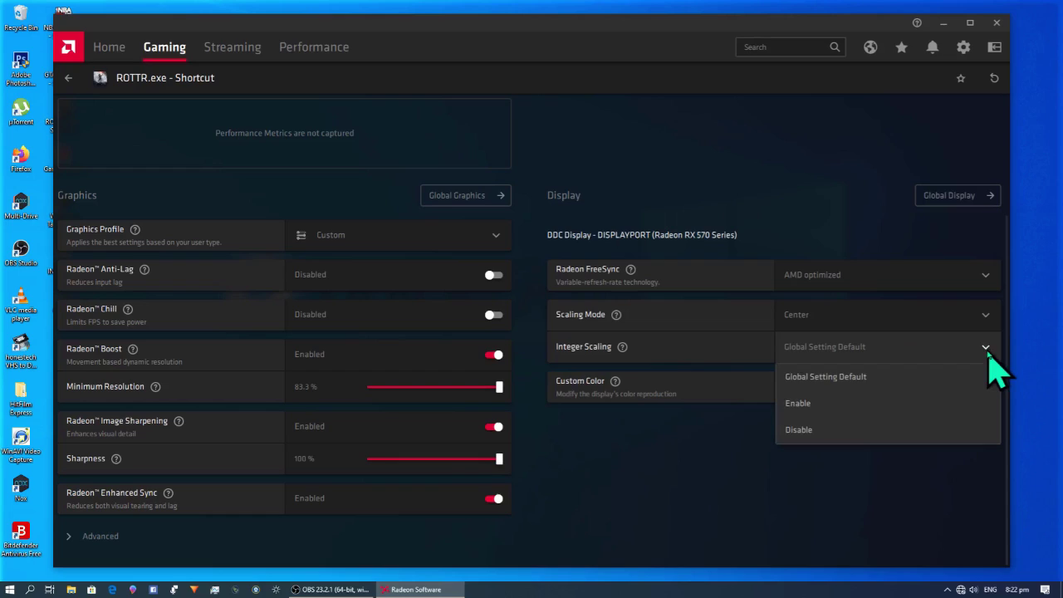
pyautogui.click(826, 407)
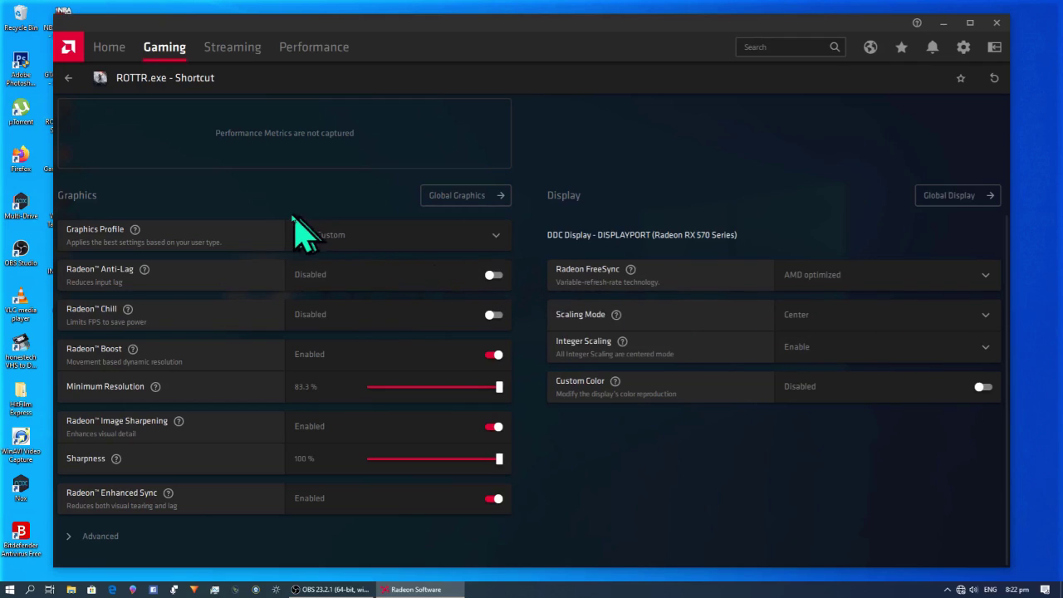
# Step: Launch Rise of the Tomb Raider from its game profile, close Radeon Software and start play from the game's launcher
pyautogui.scroll(3, 242, 228)
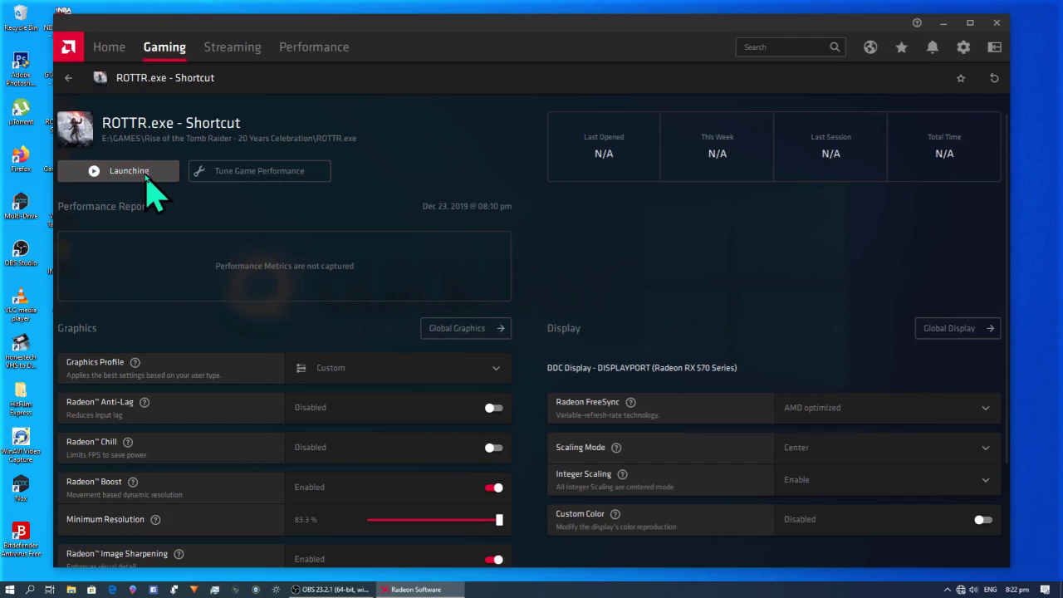
pyautogui.click(996, 22)
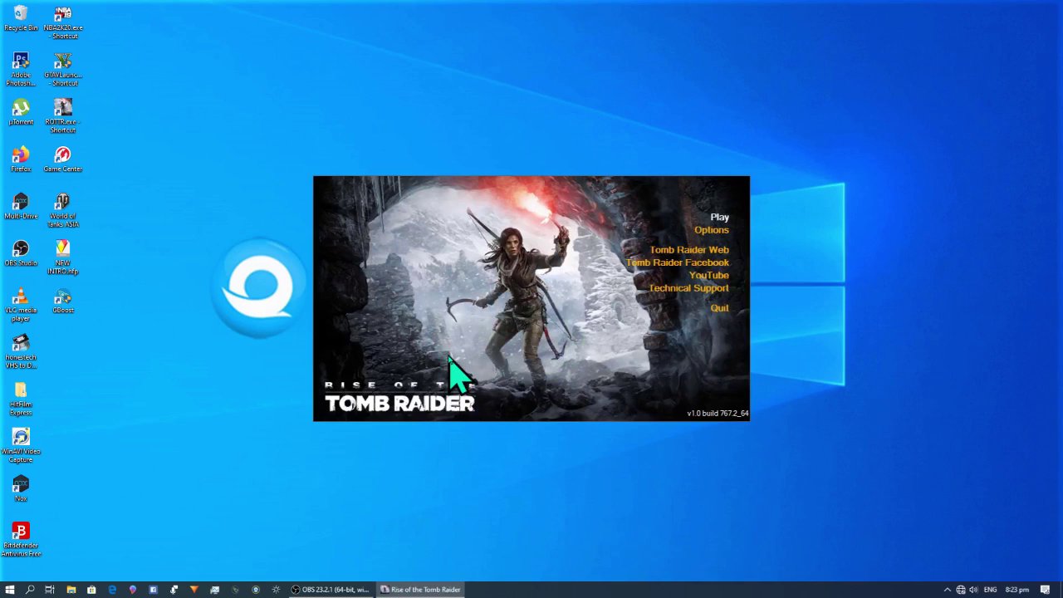
pyautogui.click(722, 219)
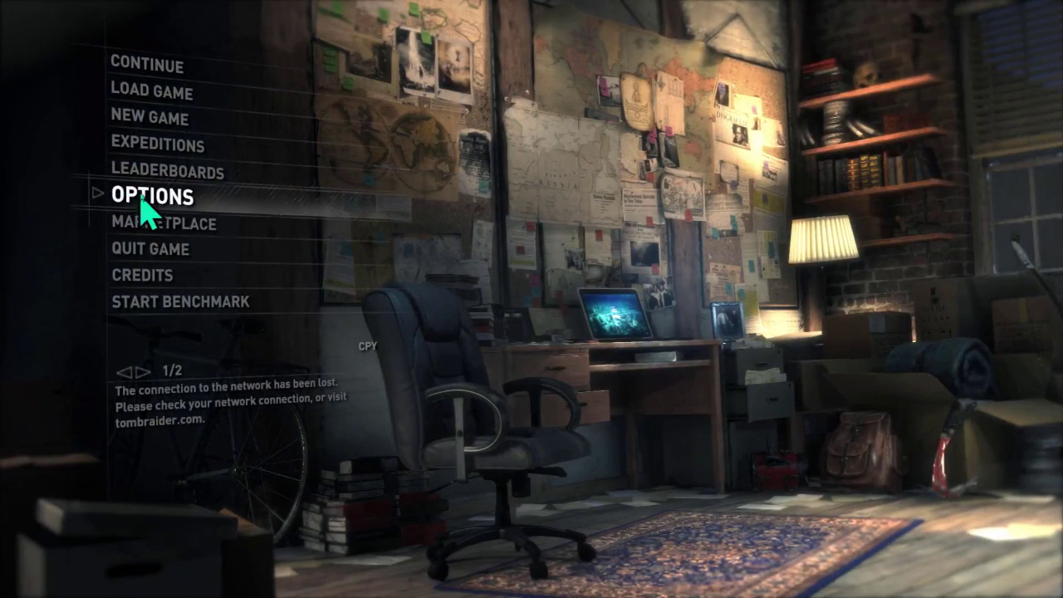
# Step: Turn on DirectX 12 in the game's display options and acknowledge the notice
pyautogui.click(226, 196)
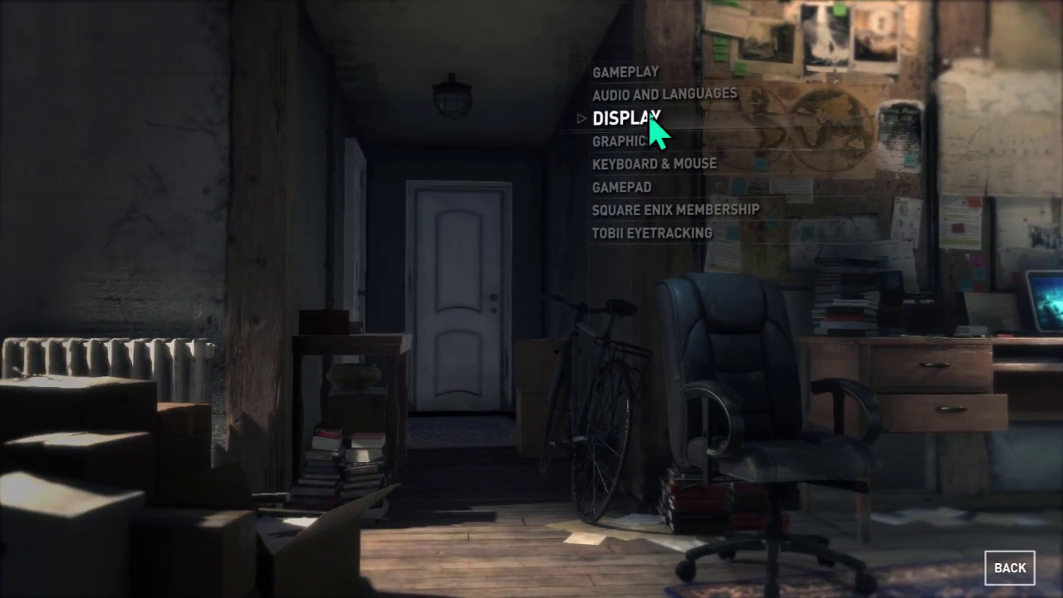
pyautogui.click(708, 117)
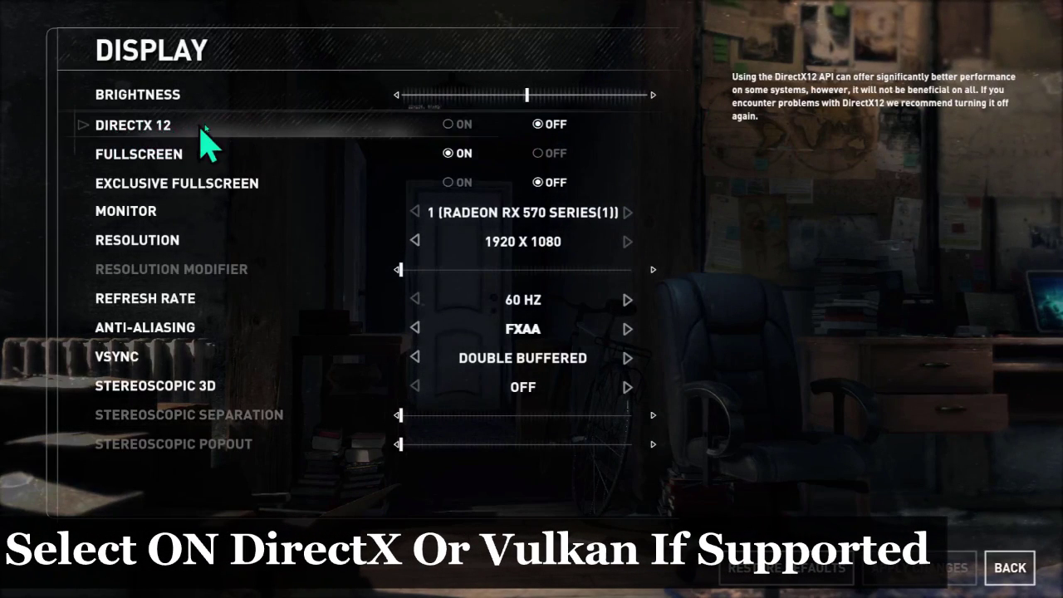
pyautogui.click(449, 126)
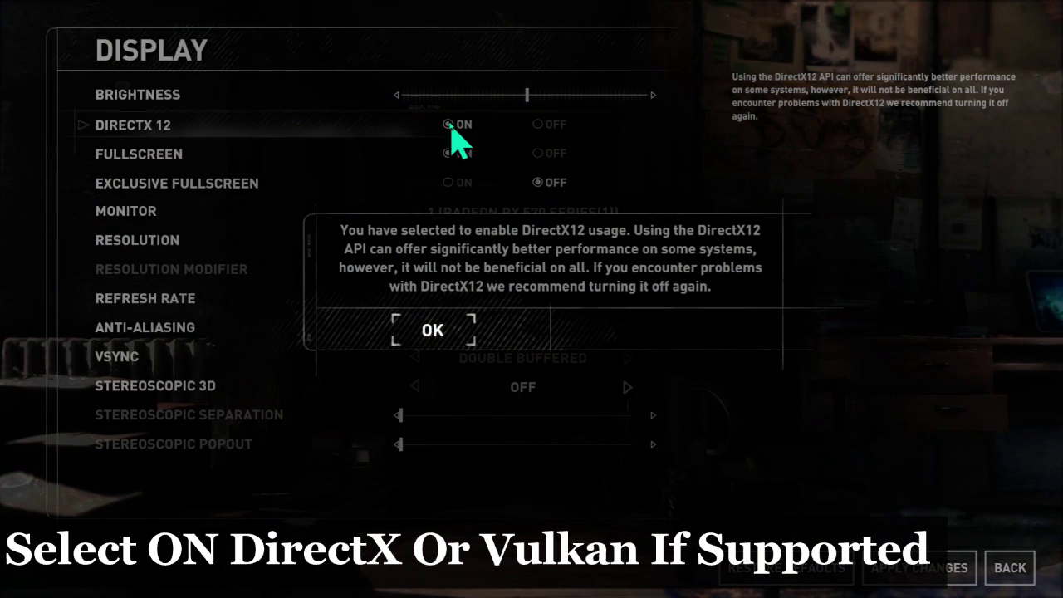
pyautogui.click(444, 330)
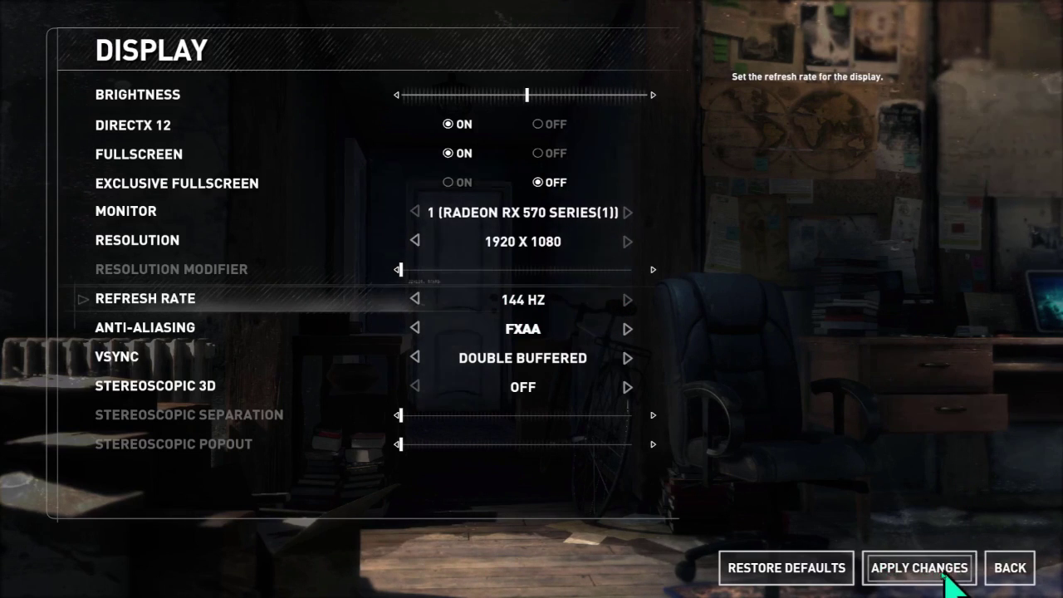
# Step: Set the refresh rate to 144 Hz, apply and keep the display changes, and leave the display options
pyautogui.click(898, 573)
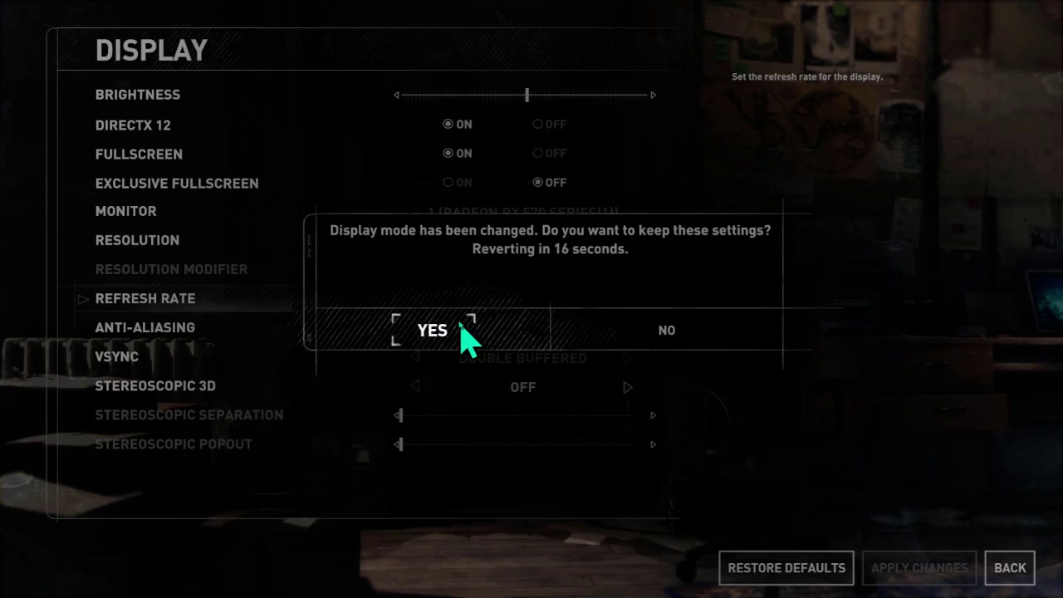
pyautogui.click(433, 332)
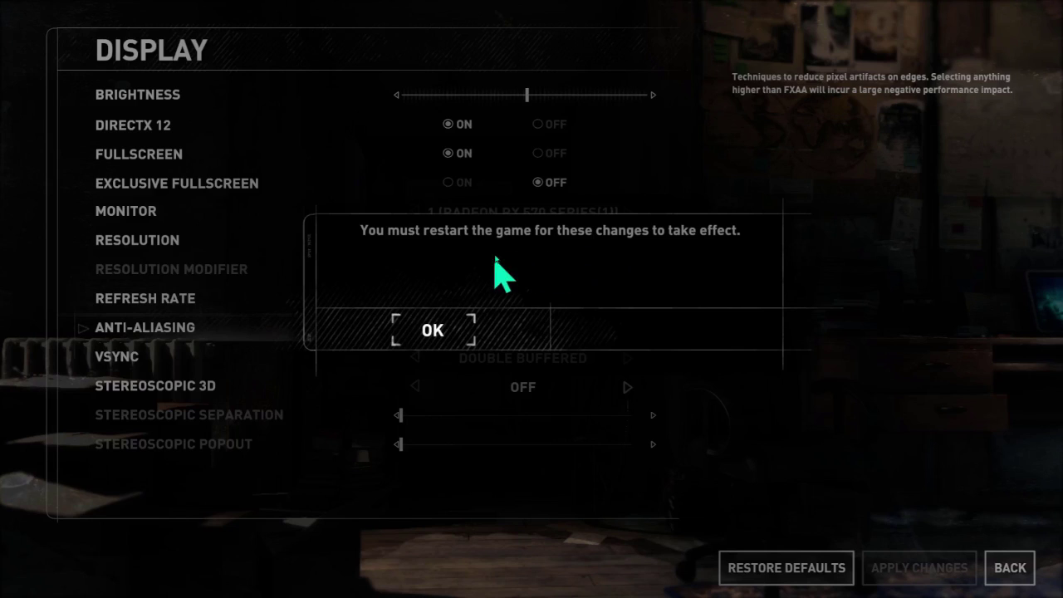
pyautogui.click(432, 332)
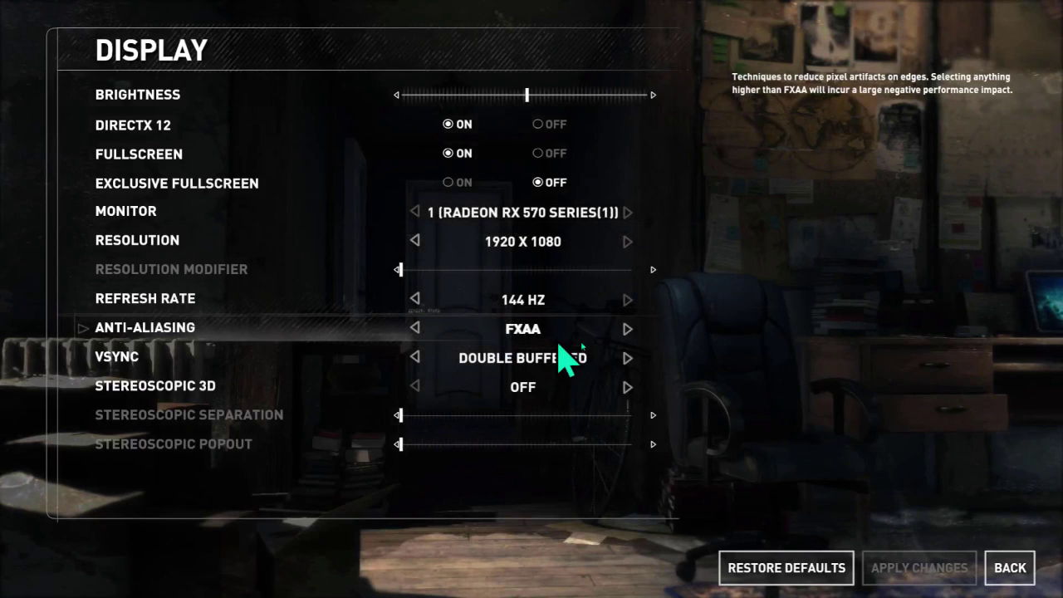
pyautogui.click(1010, 567)
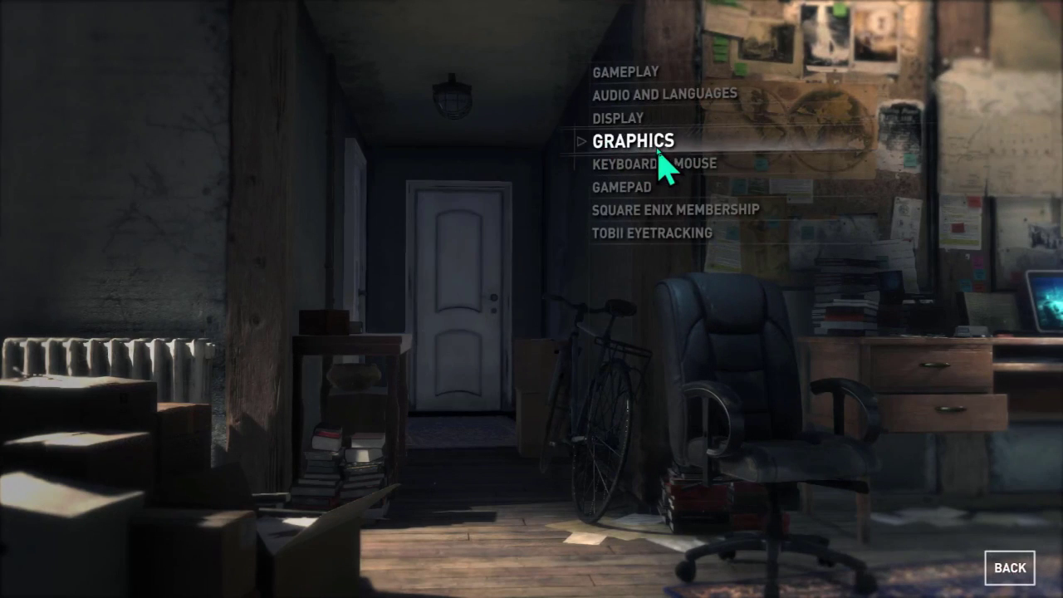
# Step: Check the game's graphics quality options, return to the main menu and quit the game
pyautogui.click(699, 144)
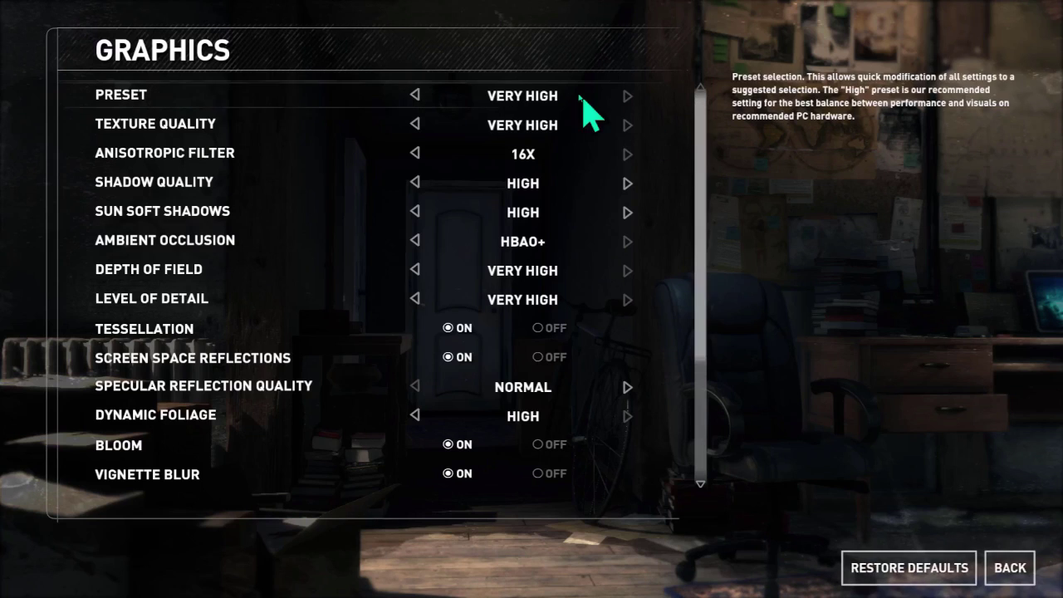
pyautogui.click(995, 562)
pyautogui.click(1000, 566)
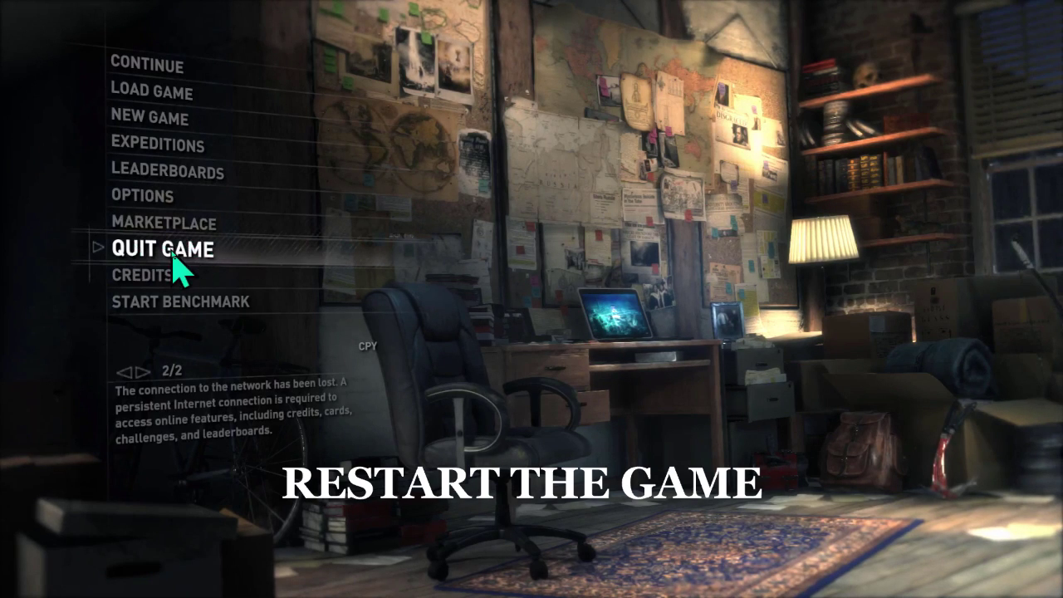
pyautogui.click(243, 259)
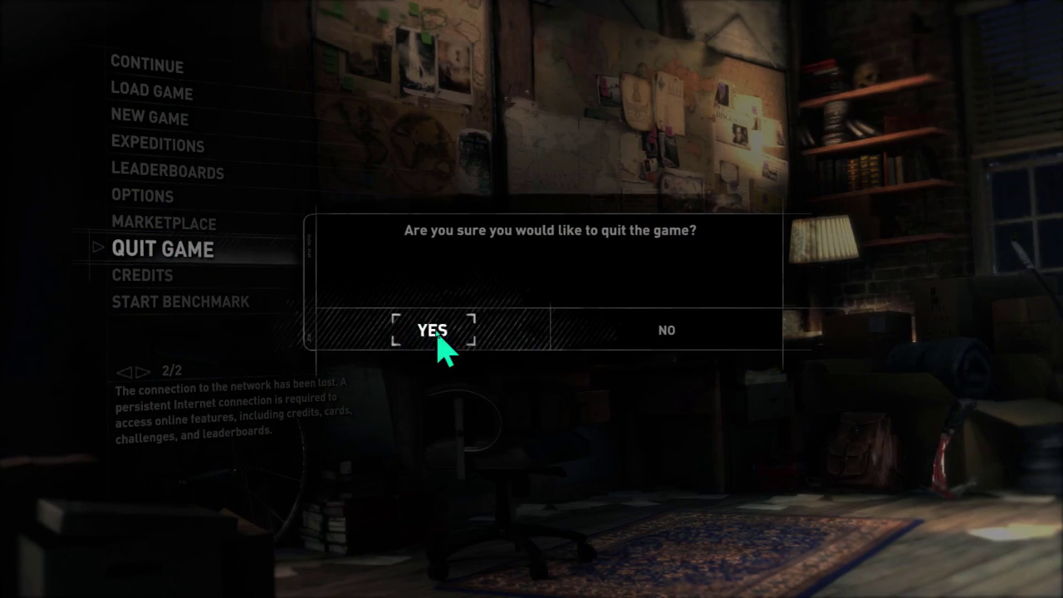
pyautogui.click(455, 332)
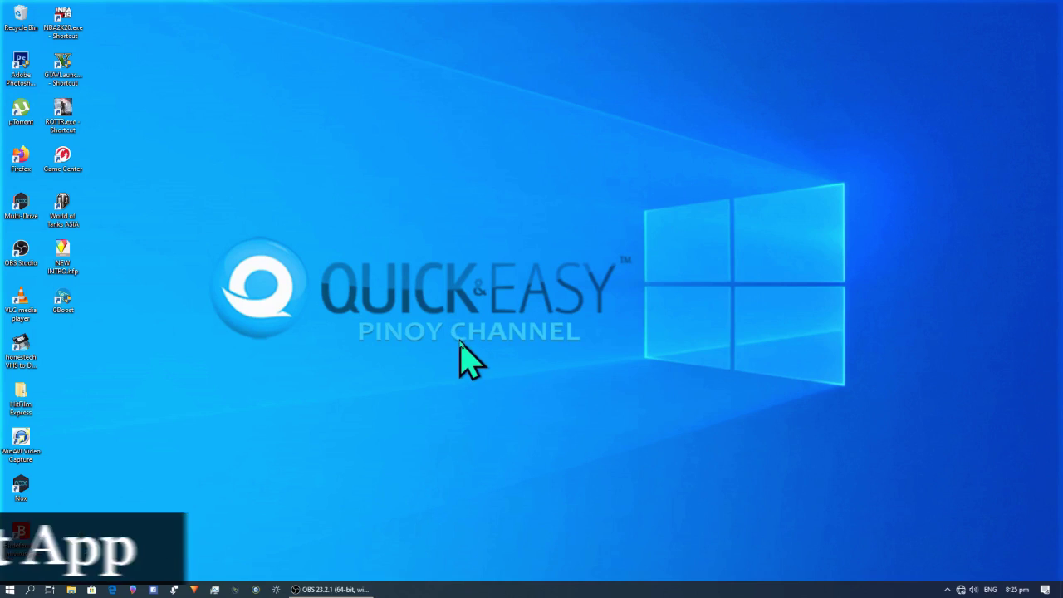
# Step: Open Gigabyte GBoost, run its Game Boost optimization and minimize it
pyautogui.click(65, 309)
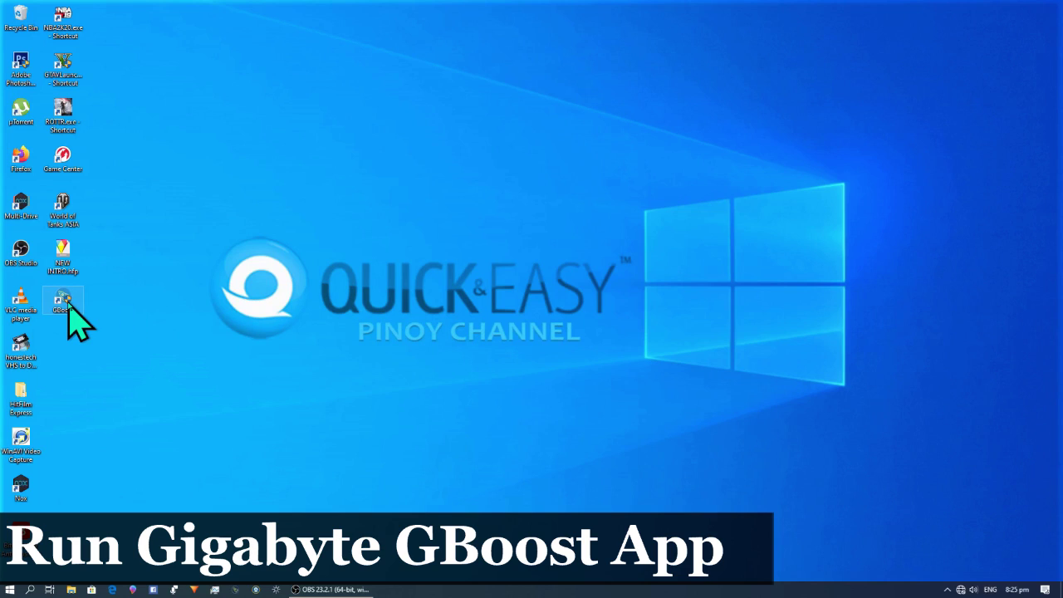
pyautogui.doubleClick(69, 311)
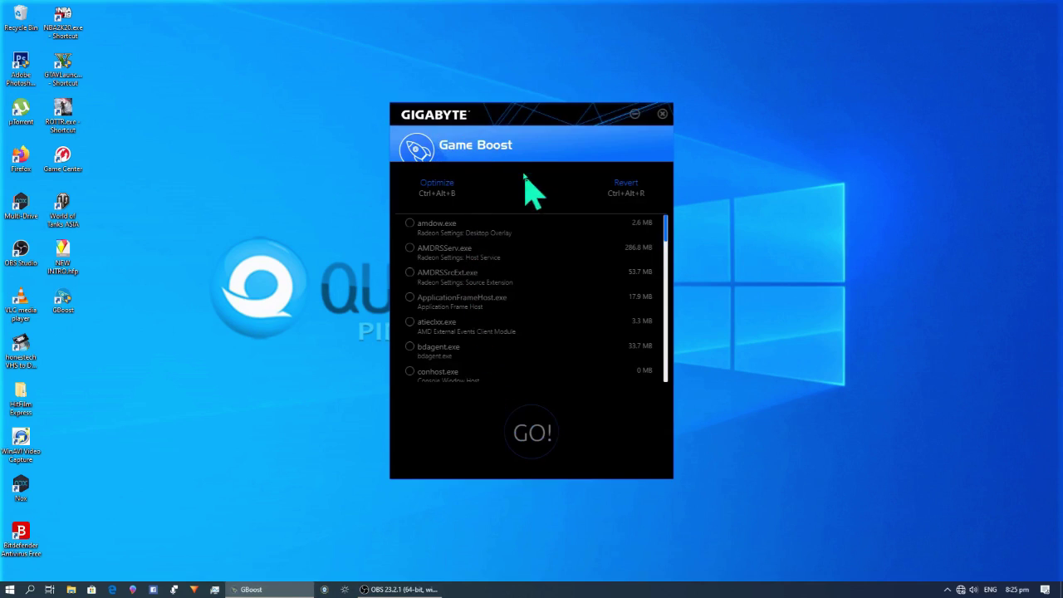
pyautogui.click(540, 432)
pyautogui.click(633, 114)
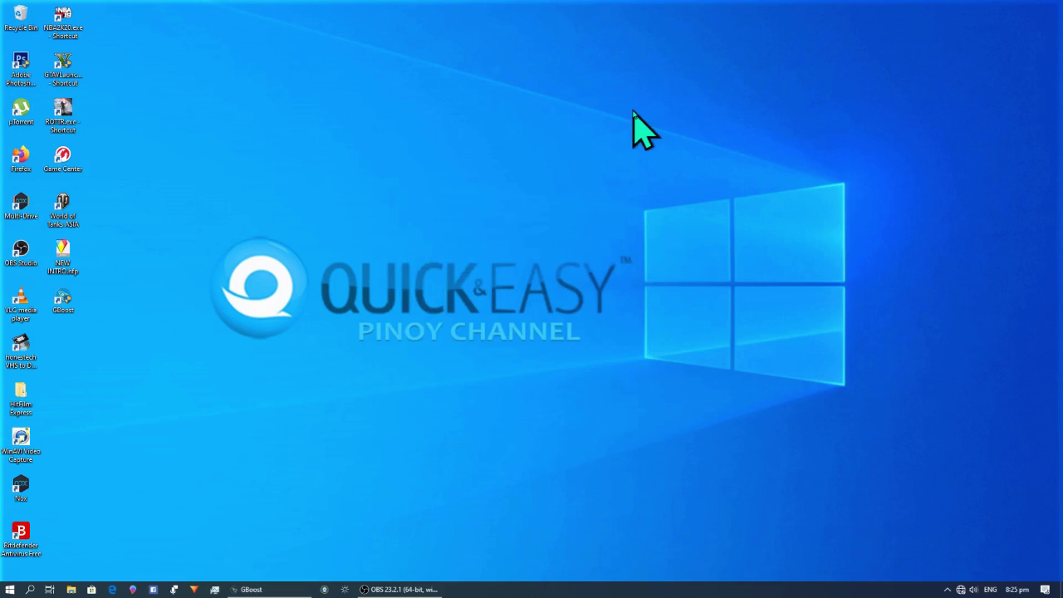
# Step: Relaunch ROTTR.exe - Shortcut from its game profile in Radeon Software, close Radeon Software and start play from the game's launcher
pyautogui.rightClick(397, 137)
pyautogui.click(482, 146)
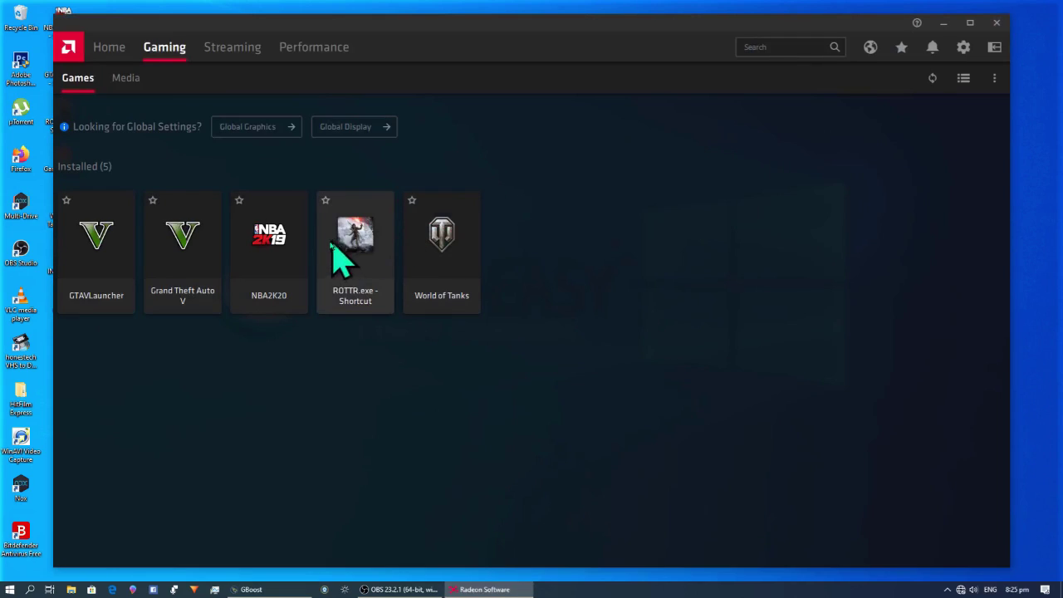
pyautogui.click(362, 254)
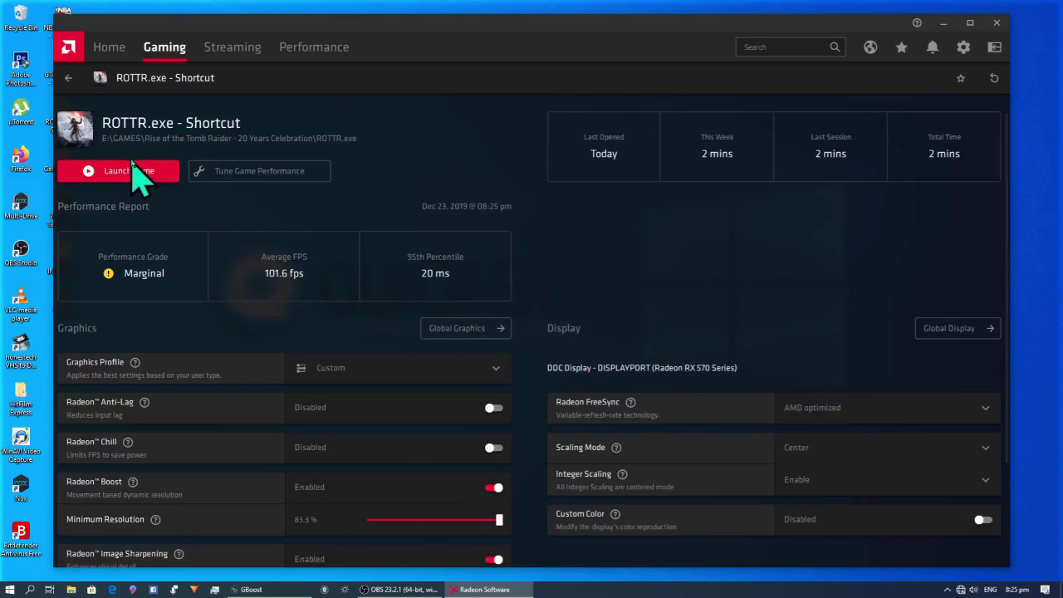
pyautogui.click(133, 168)
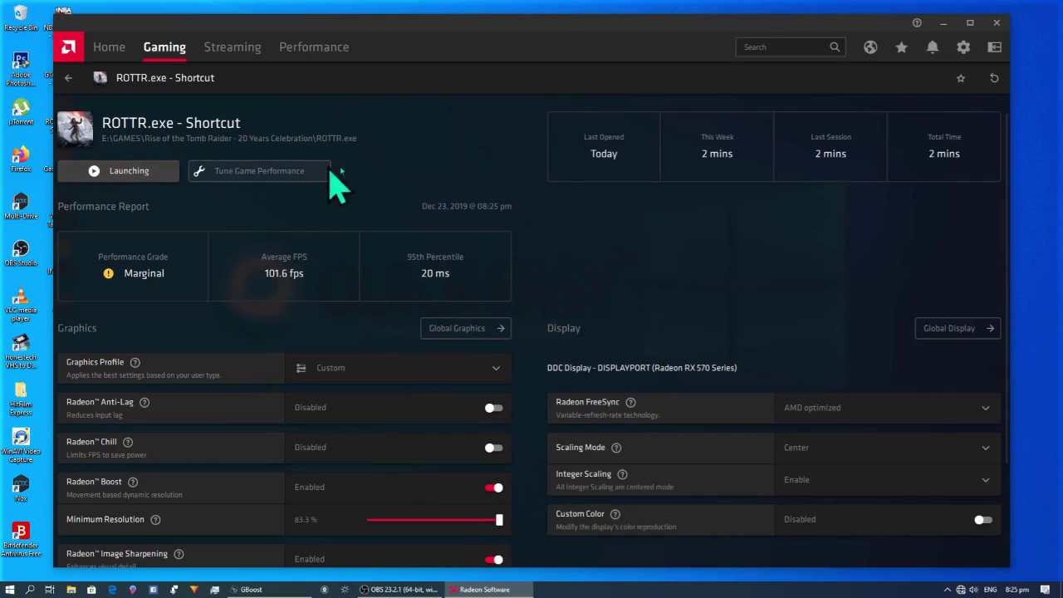
pyautogui.click(997, 23)
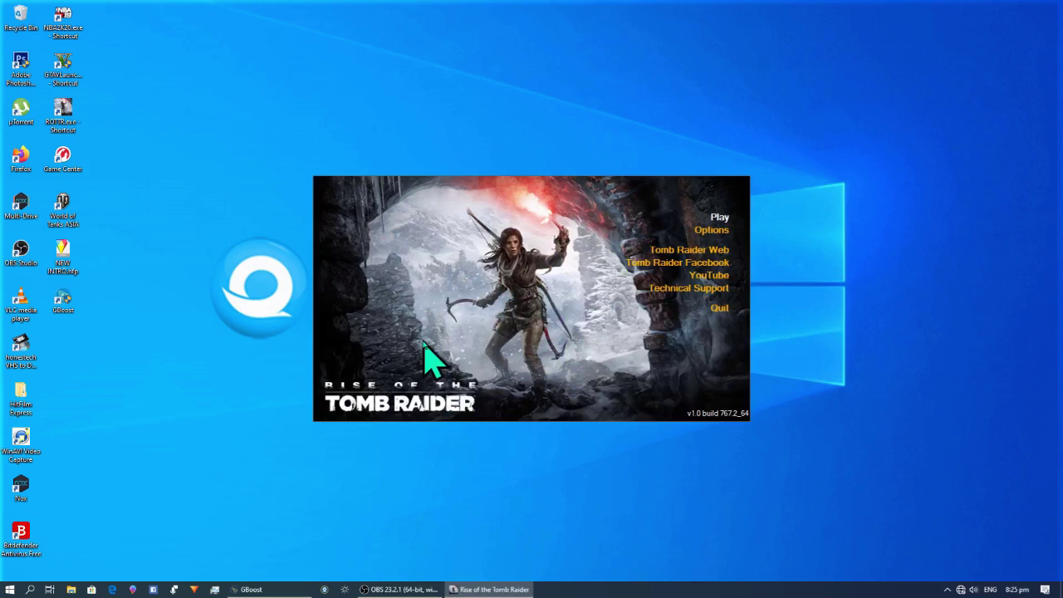
pyautogui.click(721, 219)
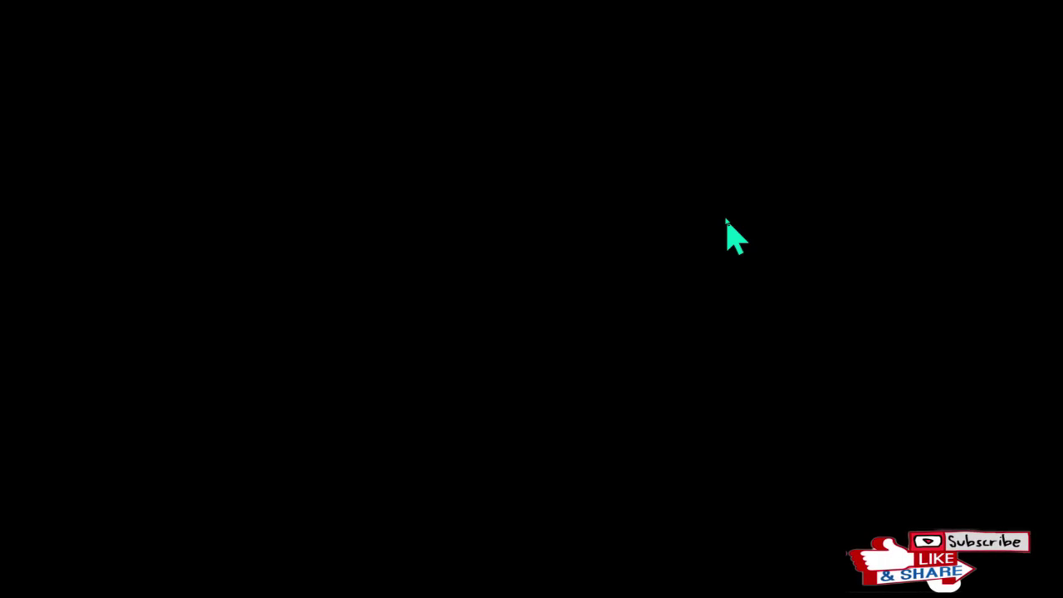